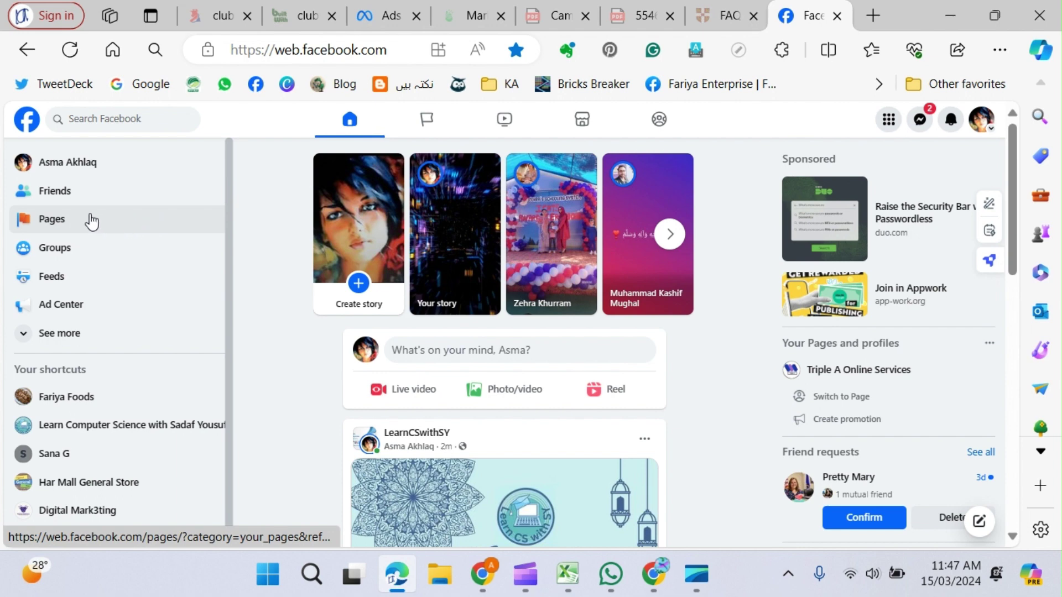
Show the Pages you manage, scroll through the list, and return to the home feed.
{"action": "left_click", "coordinate": [61, 221]}
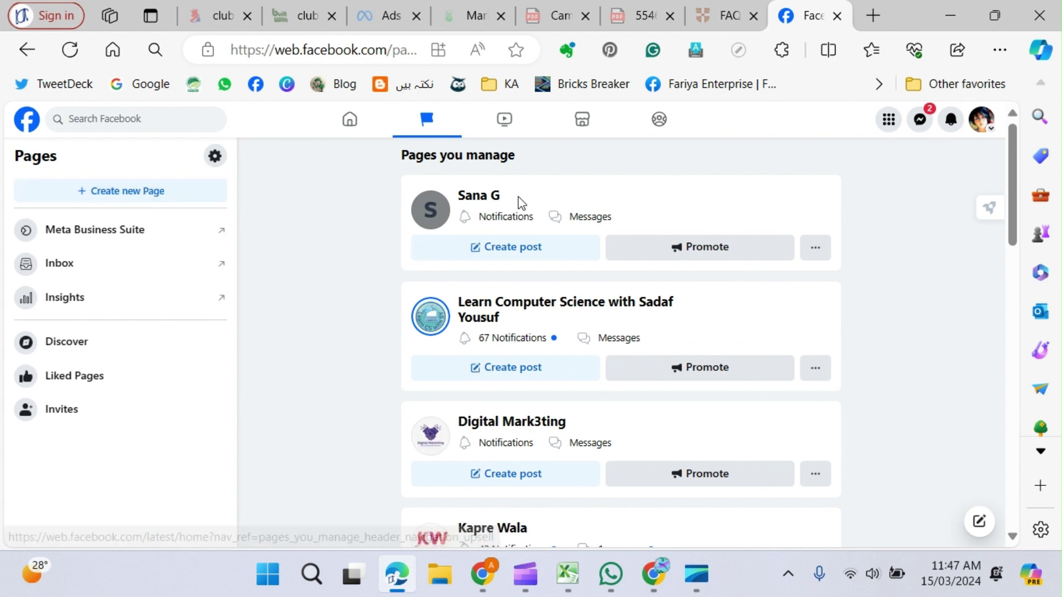
{"action": "scroll", "coordinate": [641, 312], "scroll_direction": "down", "scroll_amount": 15}
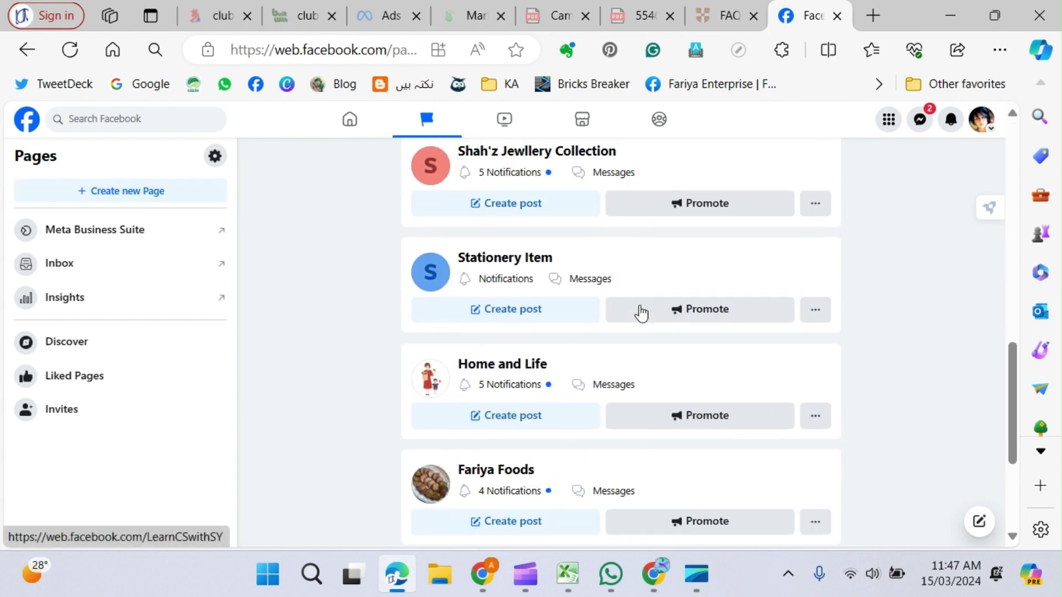
{"action": "scroll", "coordinate": [641, 311], "scroll_direction": "up", "scroll_amount": 15}
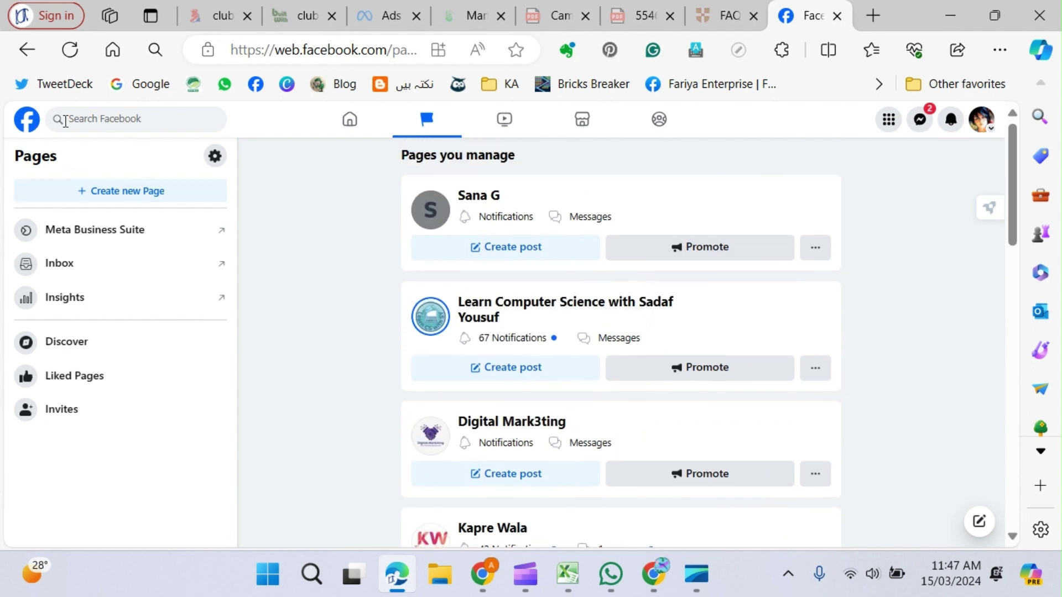
{"action": "left_click", "coordinate": [26, 120]}
From the account menu, show all profiles and Pages and scroll through the dialog.
{"action": "left_click", "coordinate": [981, 119]}
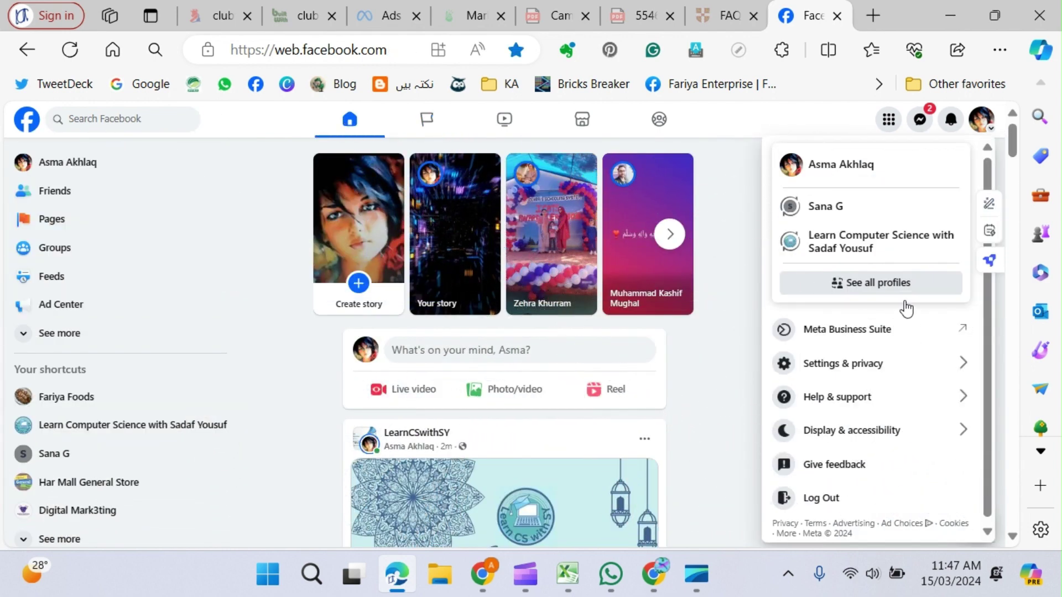
{"action": "left_click", "coordinate": [858, 284]}
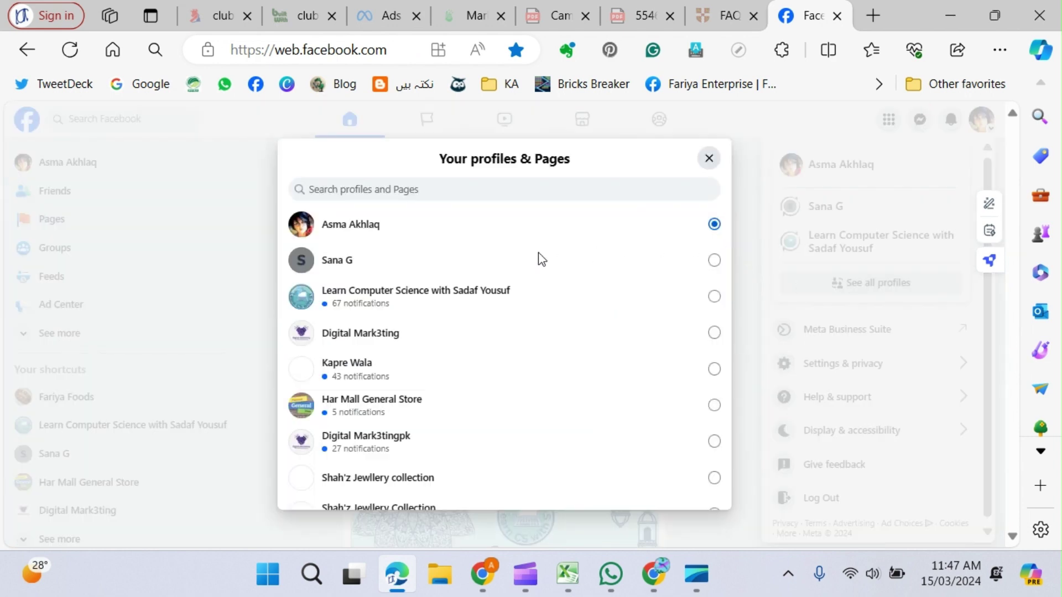
{"action": "scroll", "coordinate": [603, 287], "scroll_direction": "down", "scroll_amount": 3}
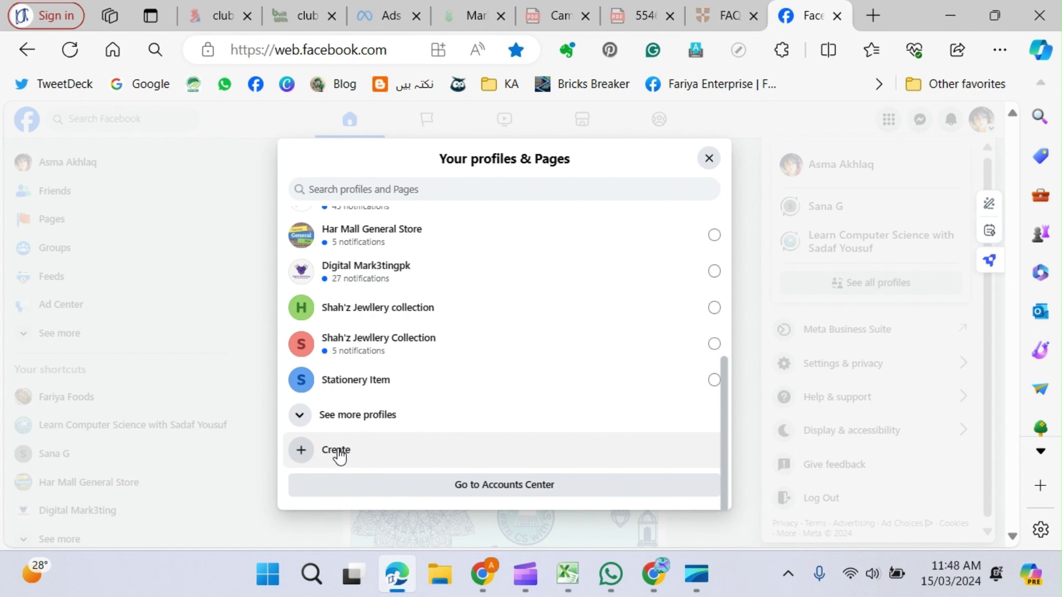
Start creating something new, choose Public Page, and view the profile-versus-Page comparison.
{"action": "left_click", "coordinate": [339, 454]}
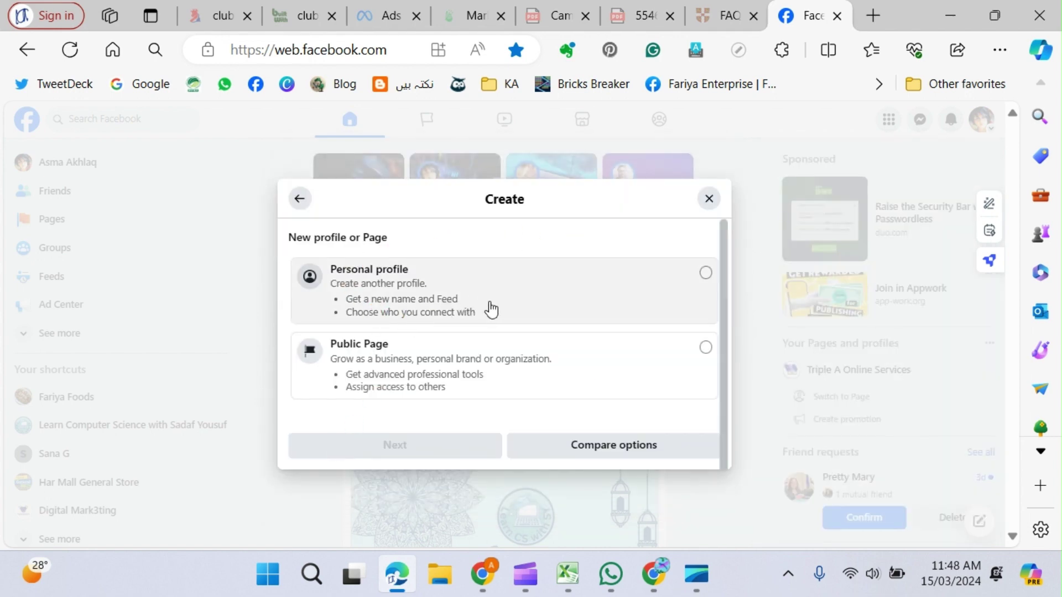
{"action": "left_click", "coordinate": [567, 383]}
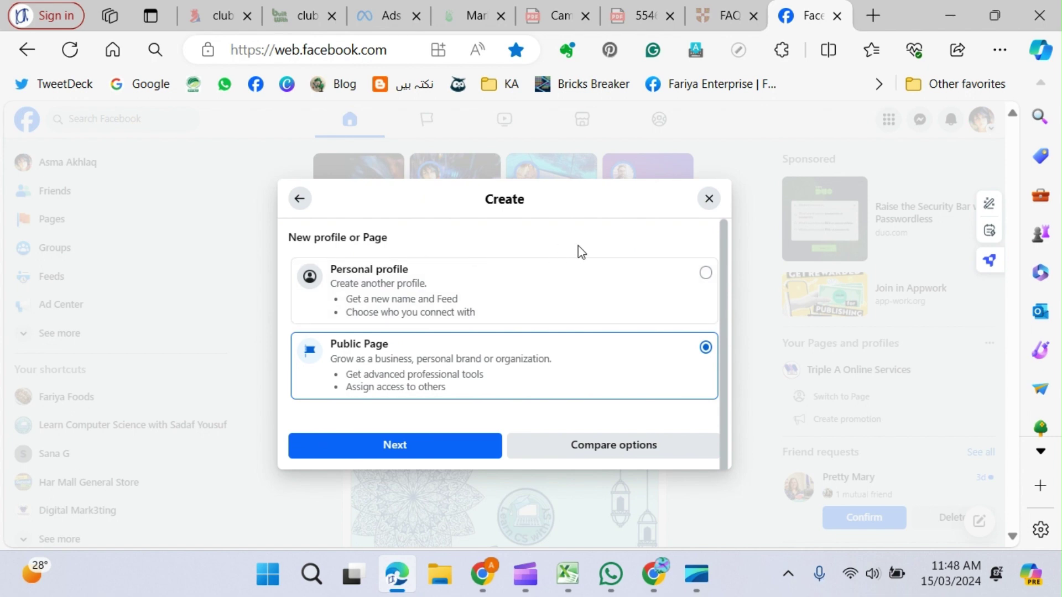
{"action": "left_click", "coordinate": [592, 449]}
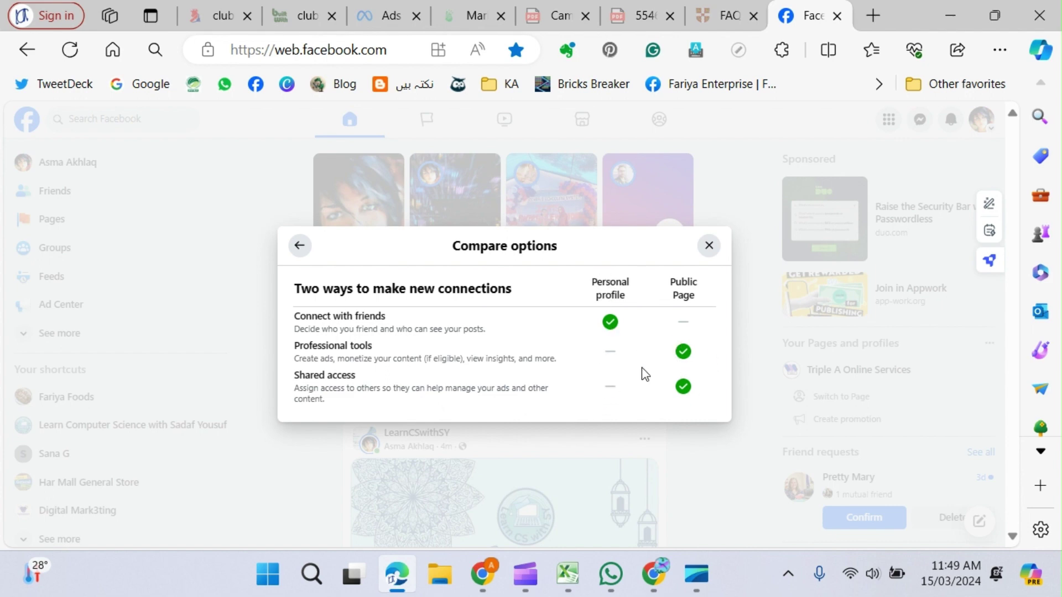
Go back from the comparison, reselect Public Page, and continue to Create new Page.
{"action": "left_click", "coordinate": [299, 245]}
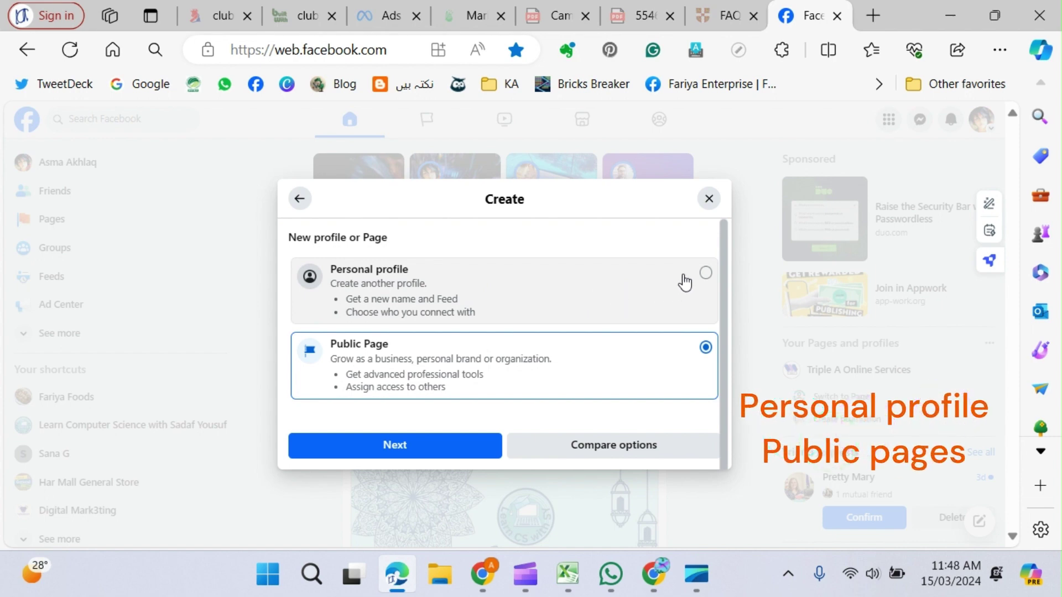
{"action": "left_click", "coordinate": [466, 391]}
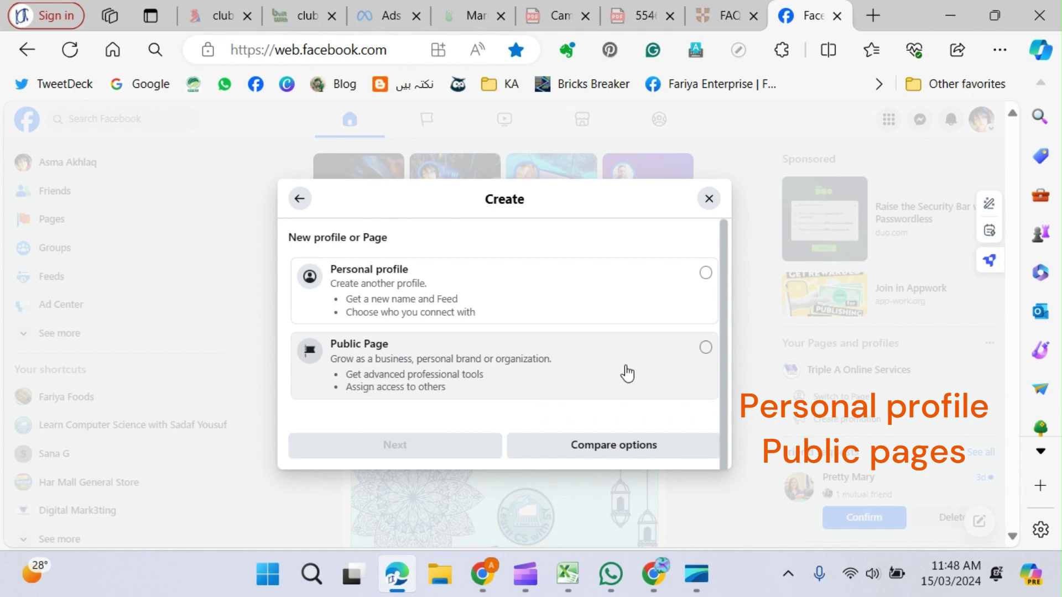
{"action": "left_click", "coordinate": [706, 349]}
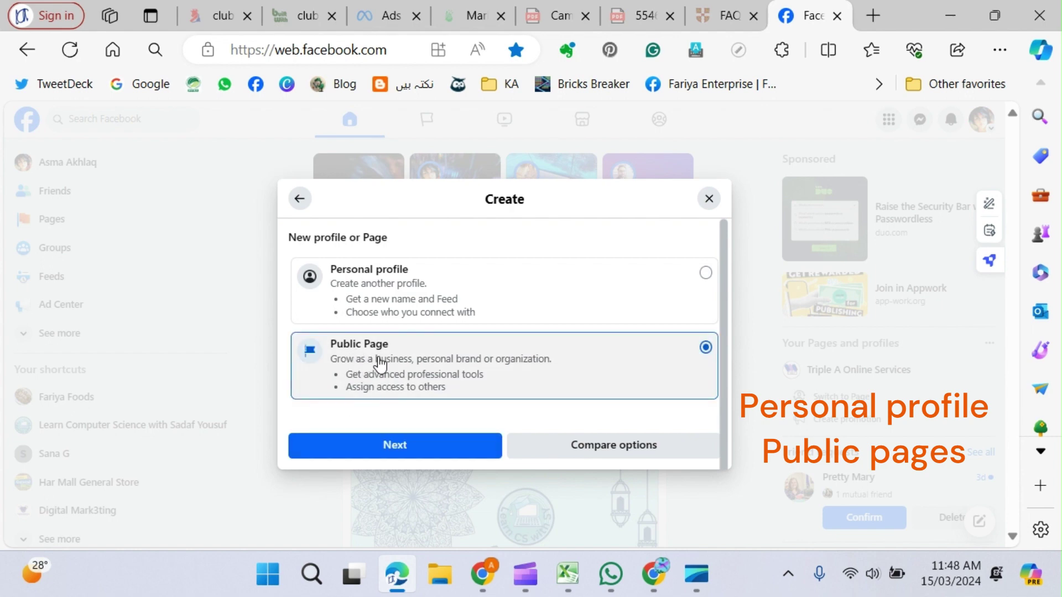
{"action": "left_click", "coordinate": [414, 451]}
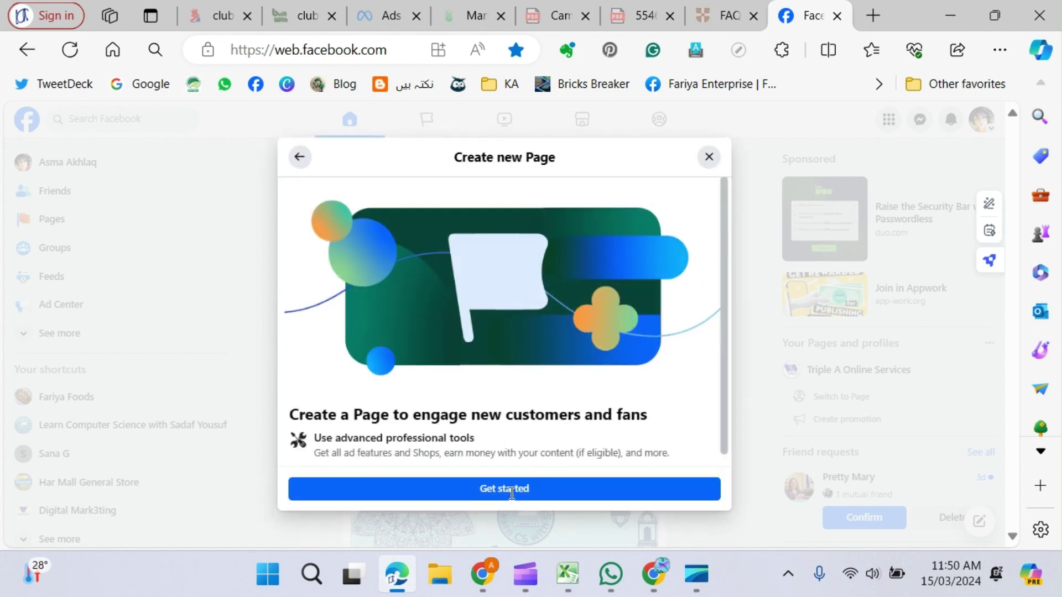
Get started on the Create a Page form, previewing it on mobile then desktop.
{"action": "left_click", "coordinate": [471, 490]}
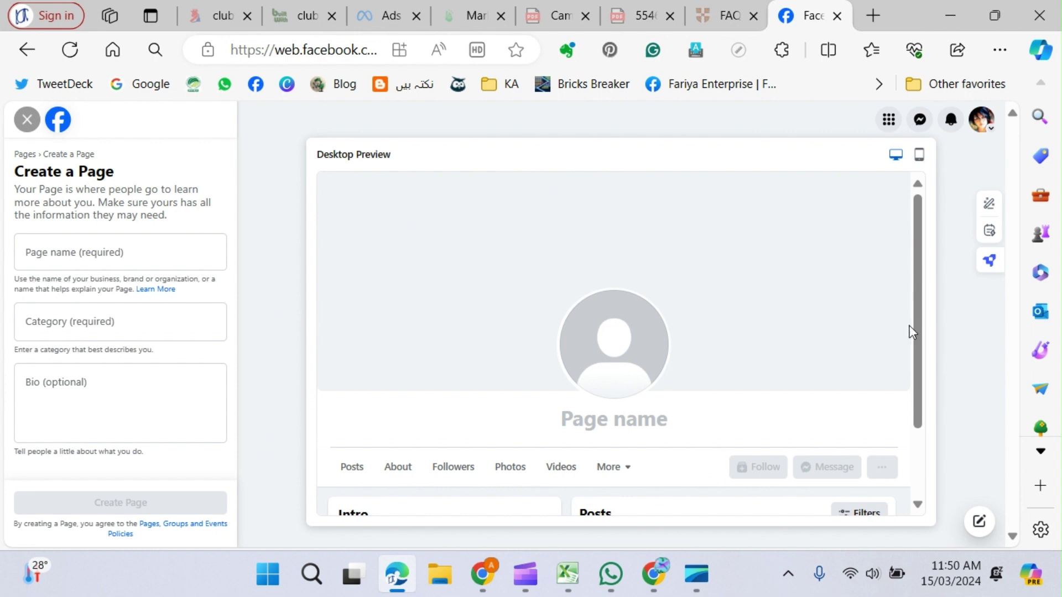
{"action": "left_click", "coordinate": [918, 160]}
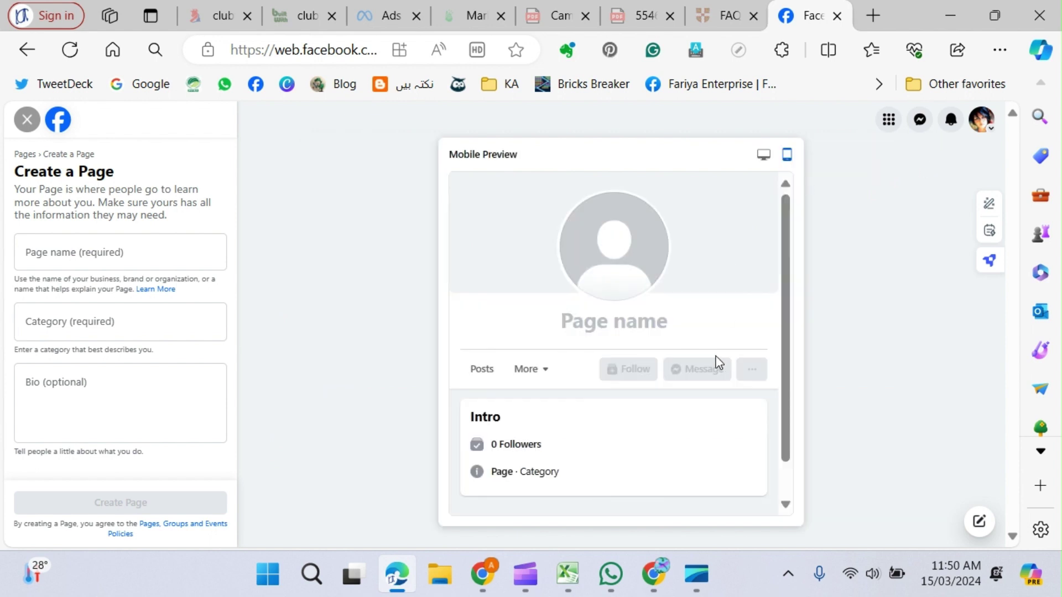
{"action": "left_click", "coordinate": [764, 156]}
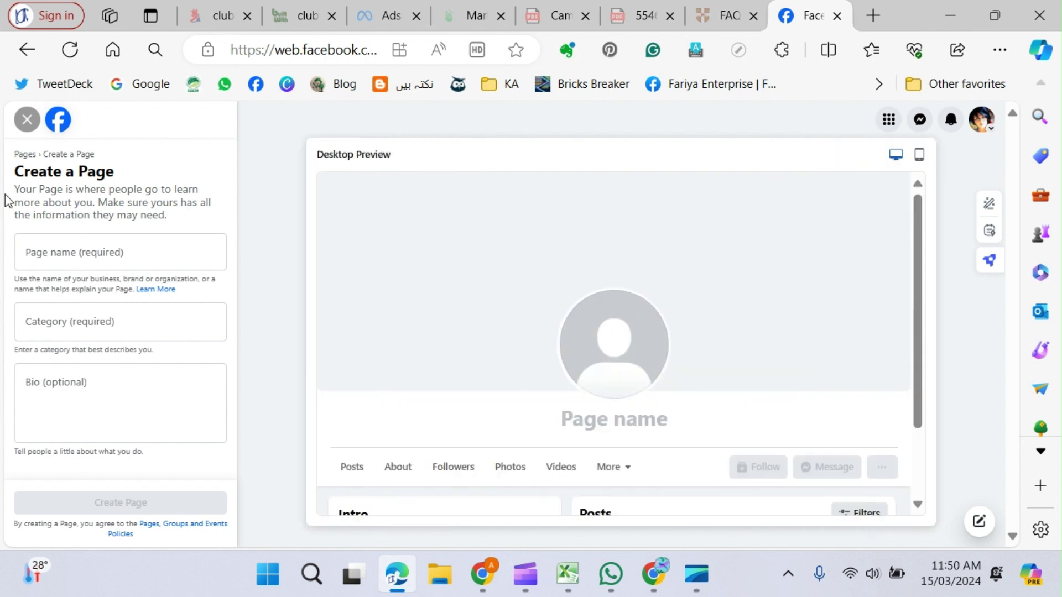
{"action": "left_click", "coordinate": [41, 260]}
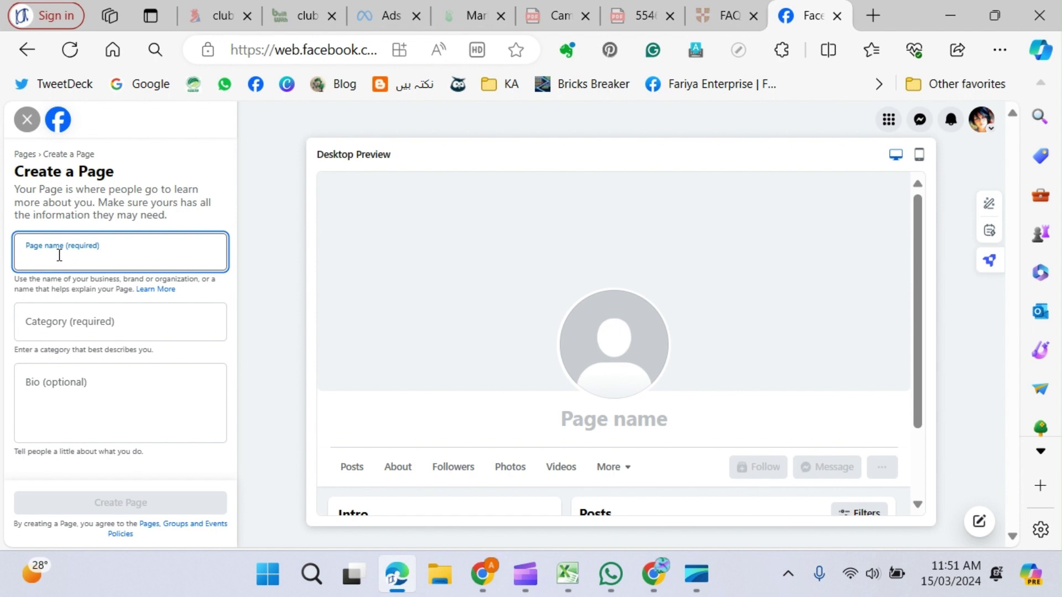
Name the Page 'Bags and Bags' and choose the Shopping Service category.
{"action": "type", "text": "Bags and Bags"}
{"action": "left_click", "coordinate": [51, 329]}
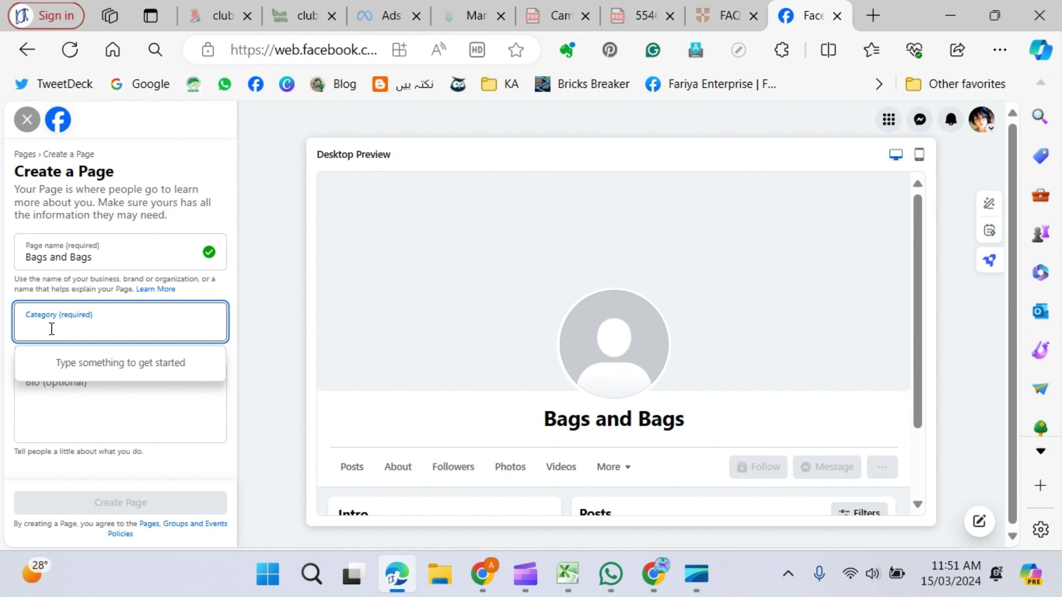
{"action": "type", "text": "shop"}
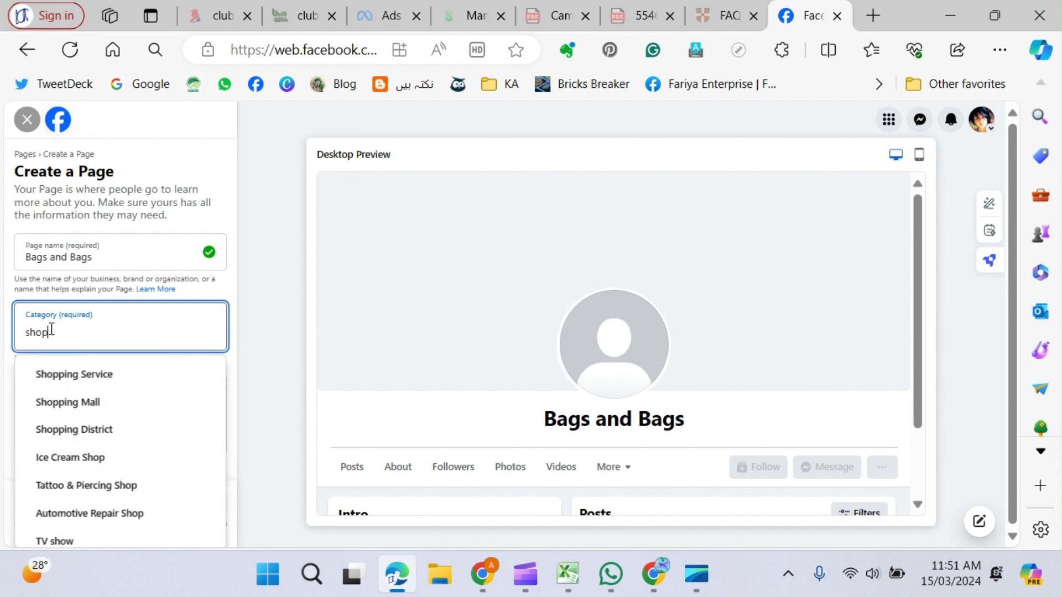
{"action": "left_click", "coordinate": [88, 374]}
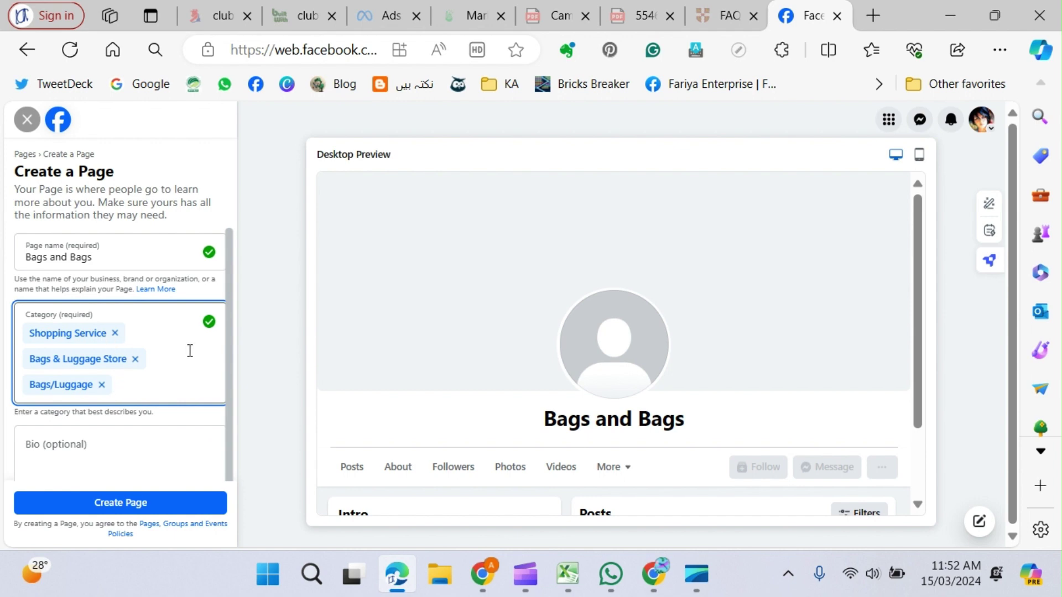
Set the bio to 'Bags shop' instead of 'Women Bag' and create the Page.
{"action": "left_click", "coordinate": [76, 452]}
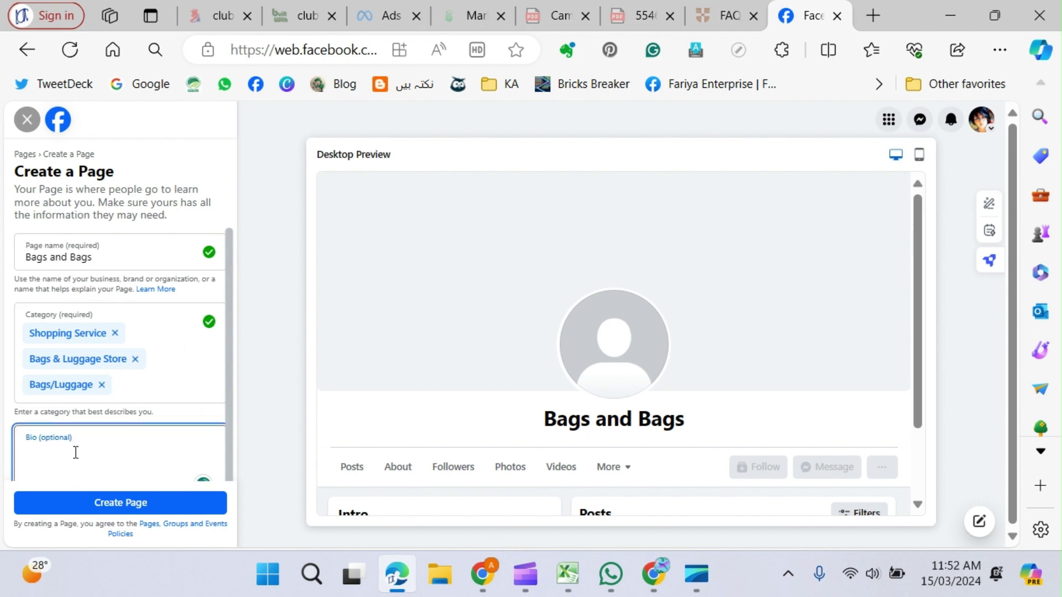
{"action": "type", "text": "Women "}
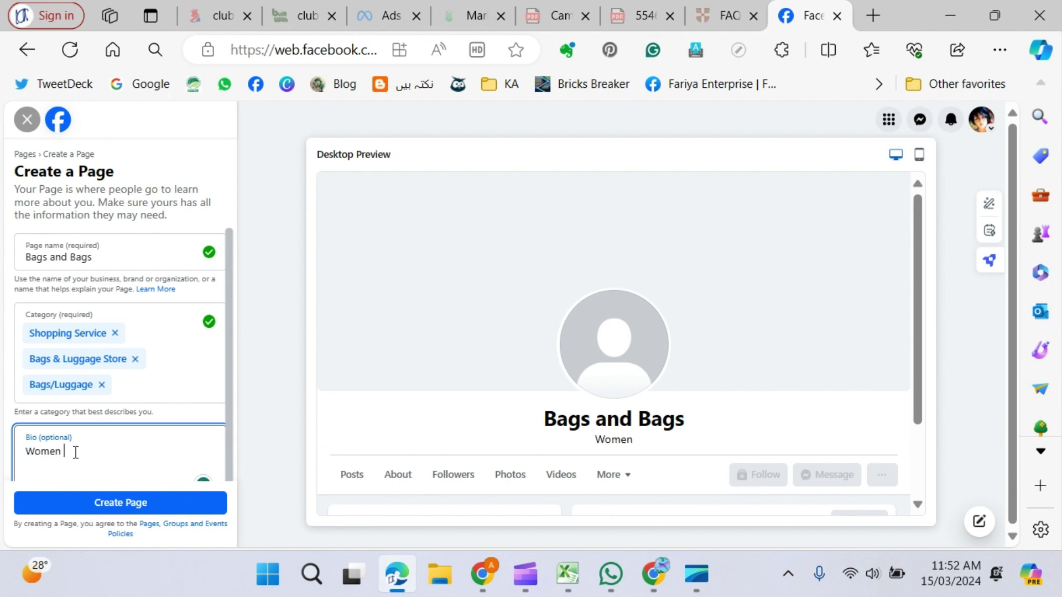
{"action": "type", "text": "Bag"}
{"action": "key", "text": "ctrl+a"}
{"action": "type", "text": "Bags shop"}
{"action": "scroll", "coordinate": [159, 472], "scroll_direction": "down", "scroll_amount": 1}
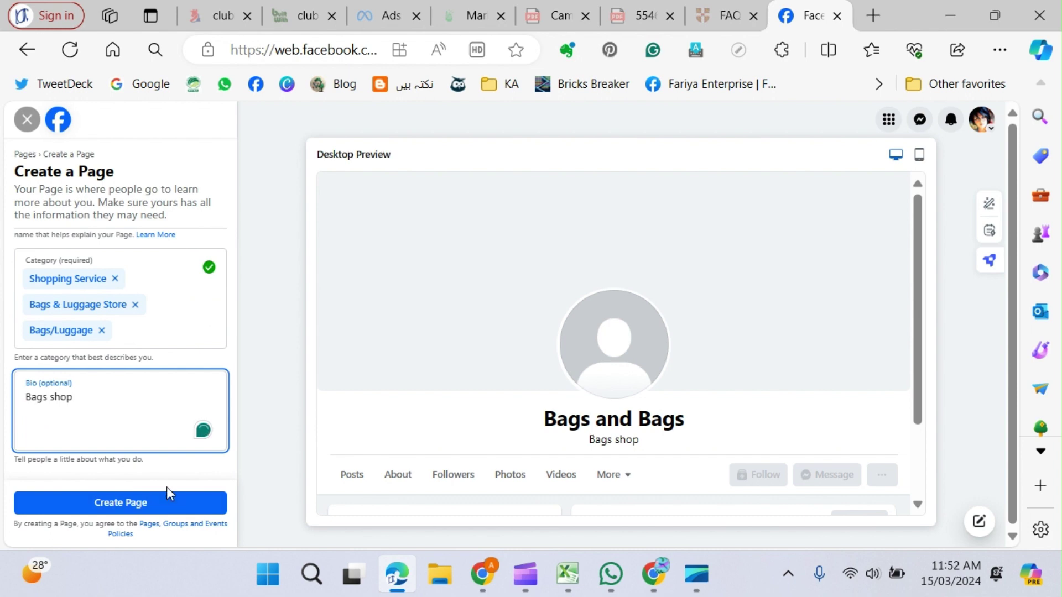
{"action": "left_click", "coordinate": [129, 507]}
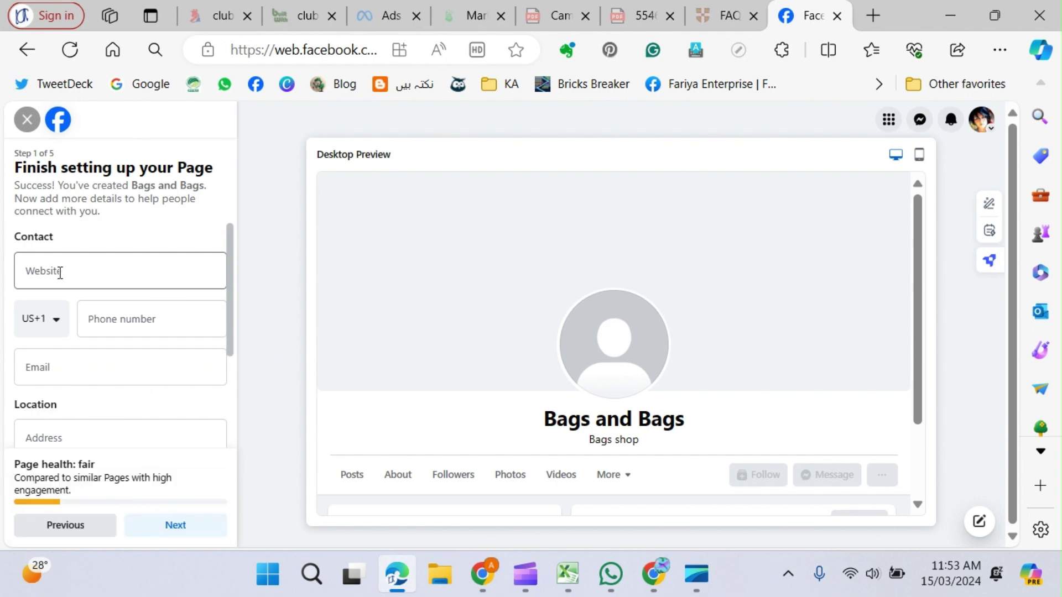
Set the phone country code to Pakistan and enter the Page's contact e-mail address.
{"action": "left_click", "coordinate": [60, 272]}
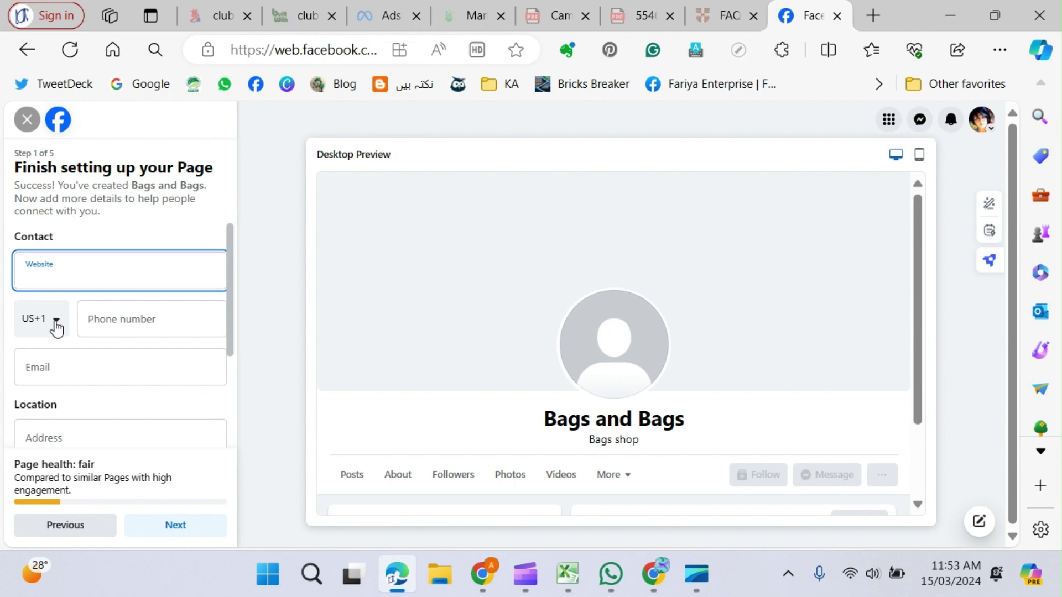
{"action": "left_click", "coordinate": [56, 327]}
{"action": "type", "text": "pak"}
{"action": "left_click", "coordinate": [60, 367]}
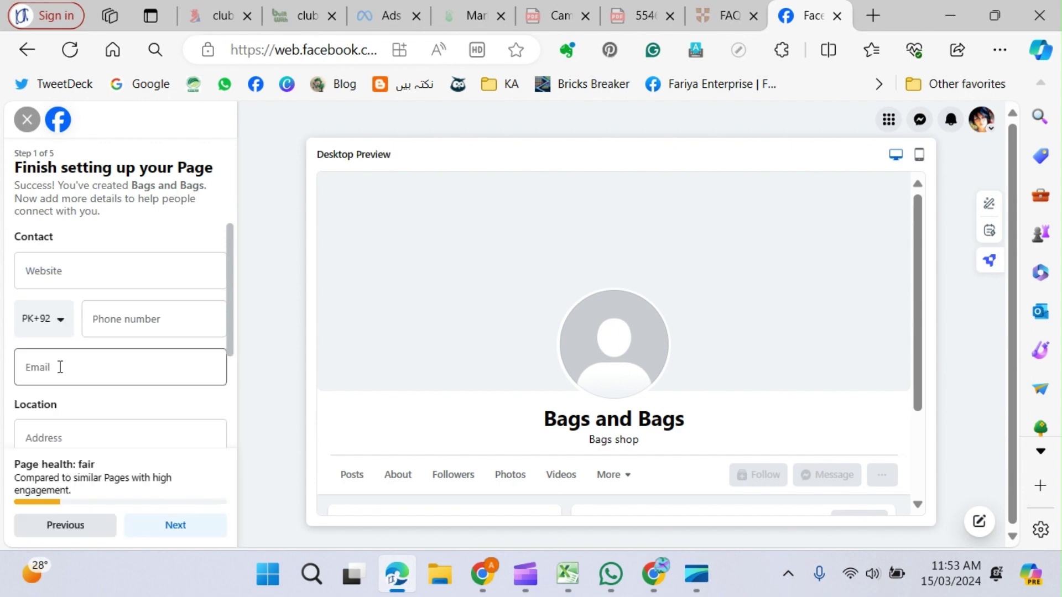
{"action": "left_click", "coordinate": [61, 367]}
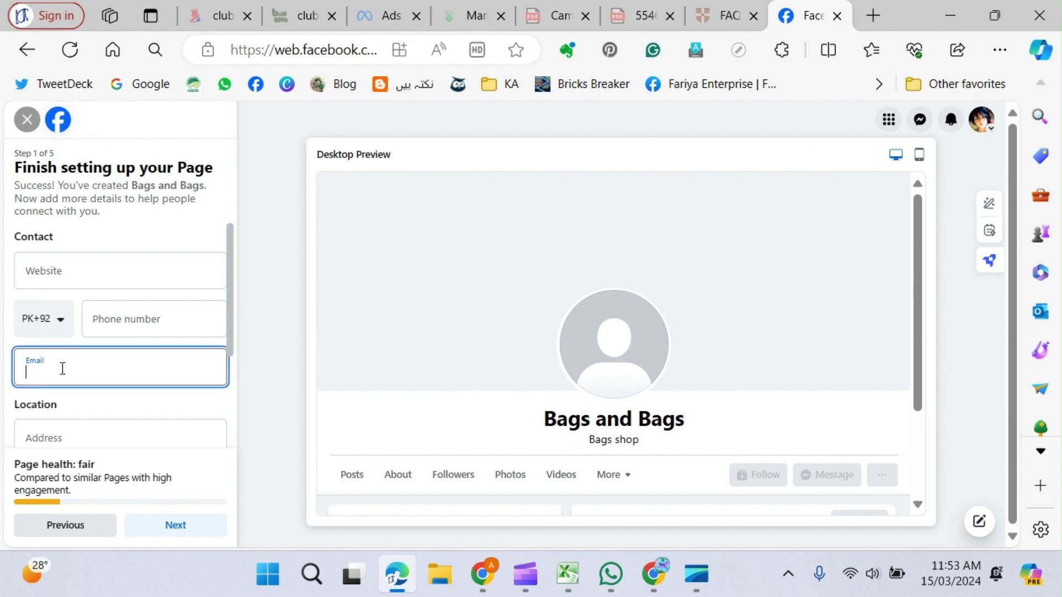
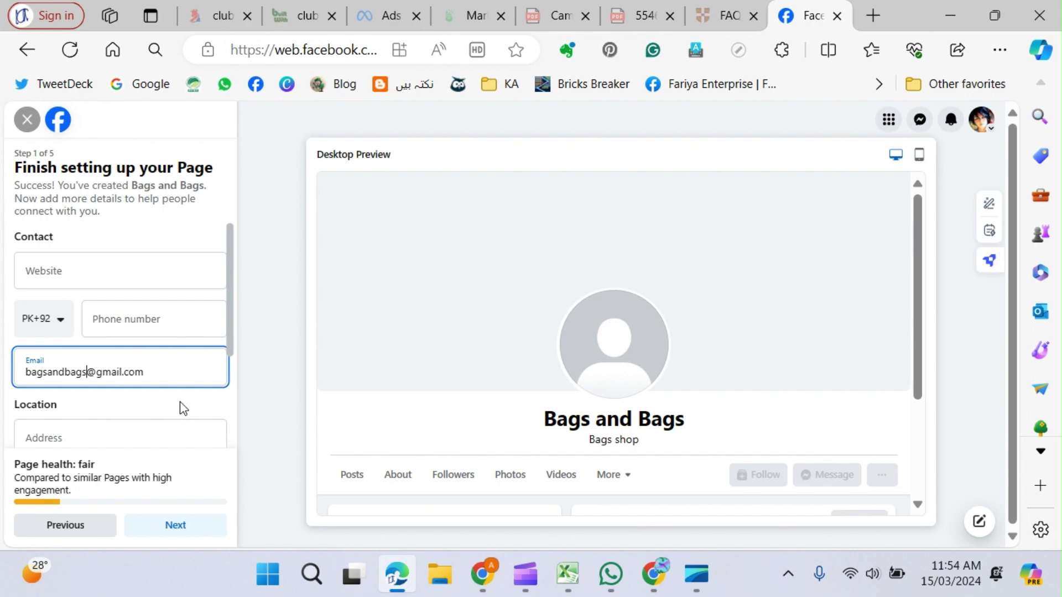
{"action": "scroll", "coordinate": [166, 398], "scroll_direction": "down", "scroll_amount": 2}
Set the city to 'Karachi, Pakistan', choose Always open hours, and proceed to step 2.
{"action": "left_click", "coordinate": [66, 299]}
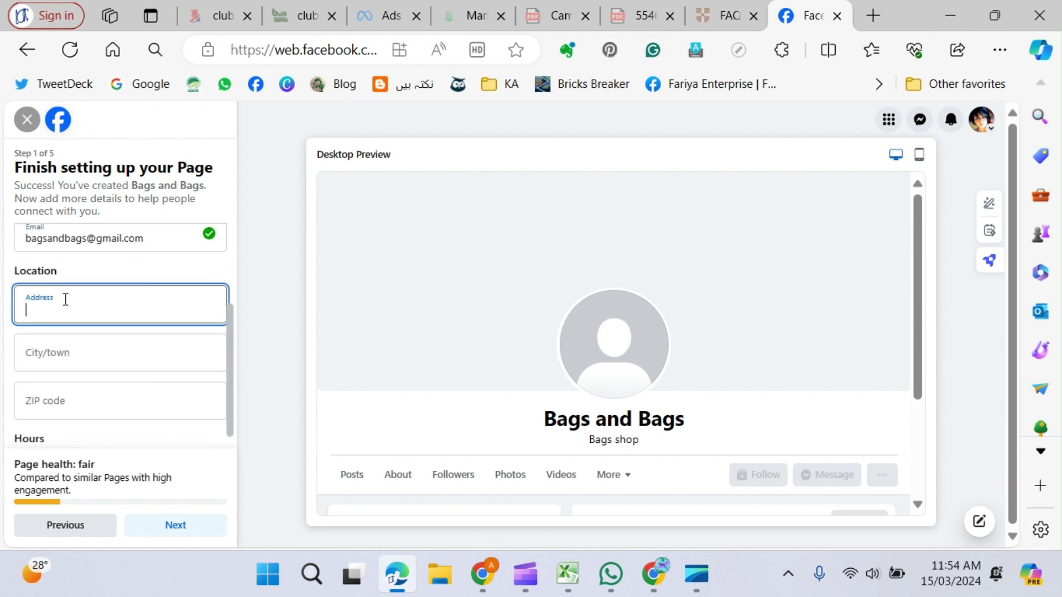
{"action": "left_click", "coordinate": [65, 356]}
{"action": "type", "text": "Ka"}
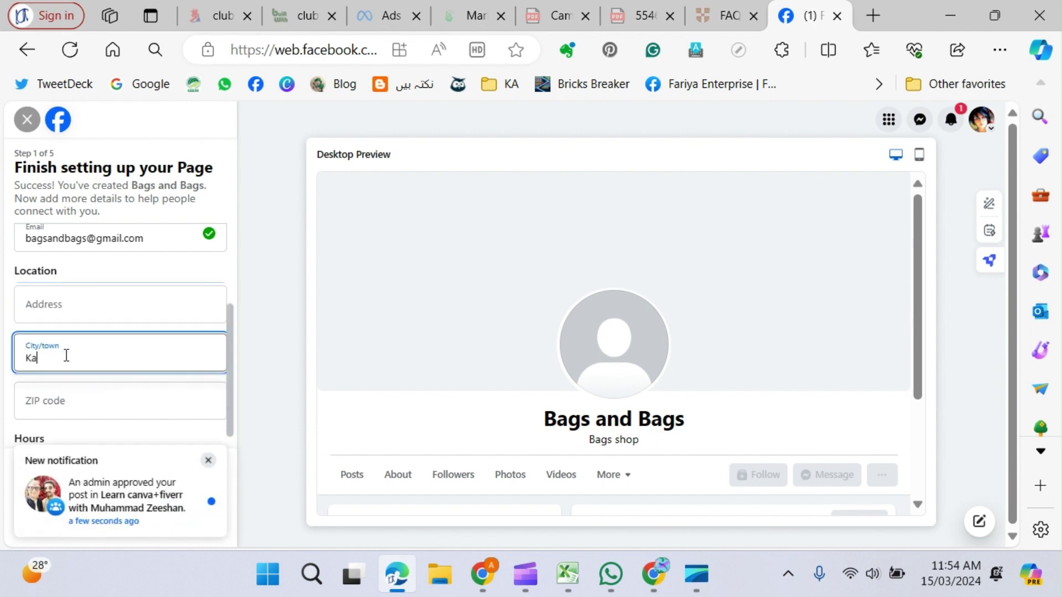
{"action": "type", "text": "rachi"}
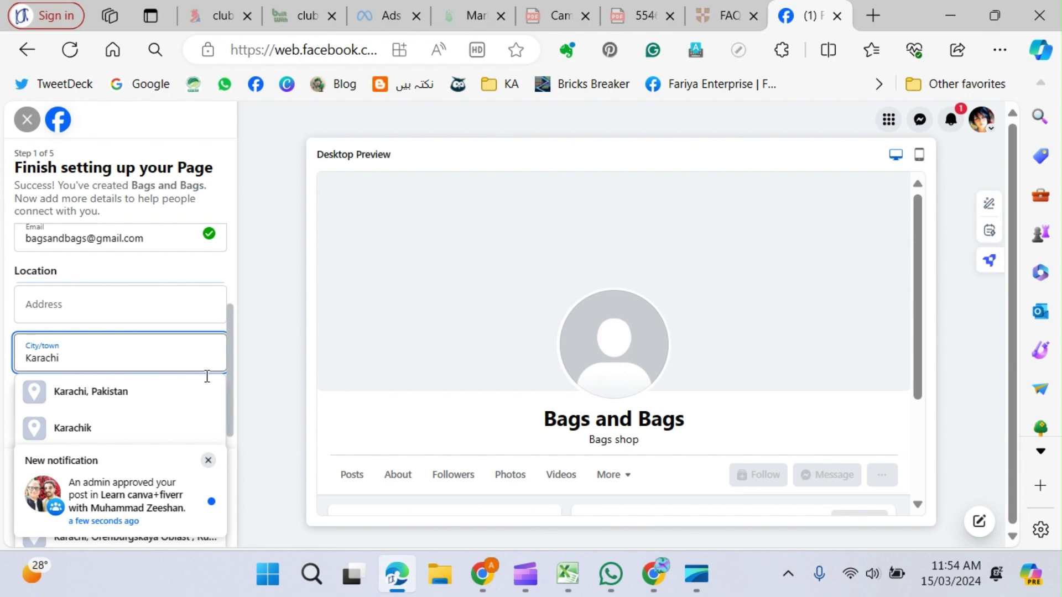
{"action": "left_click", "coordinate": [92, 393]}
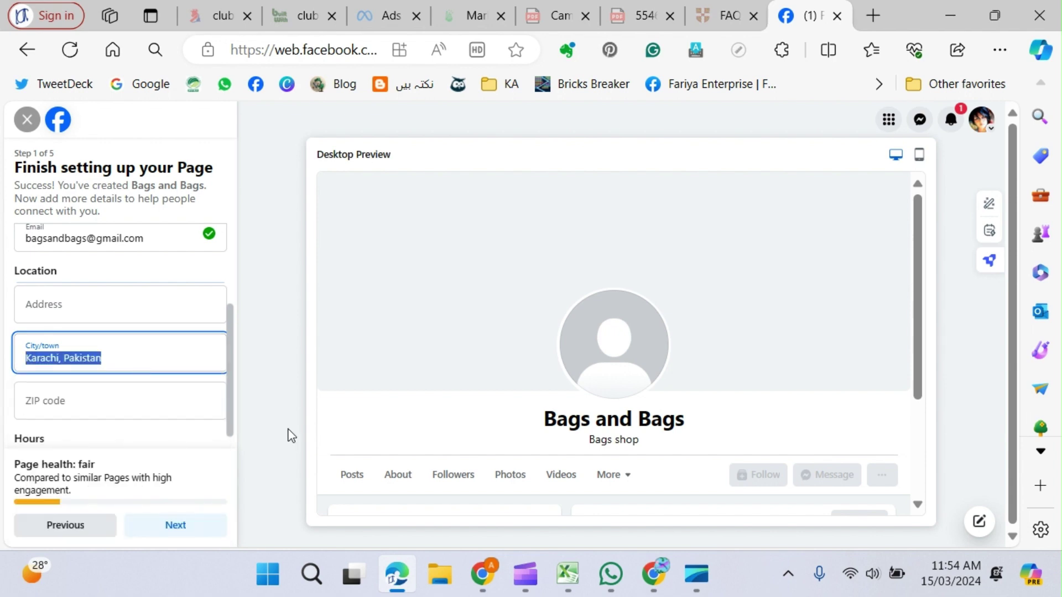
{"action": "scroll", "coordinate": [166, 399], "scroll_direction": "down", "scroll_amount": 2}
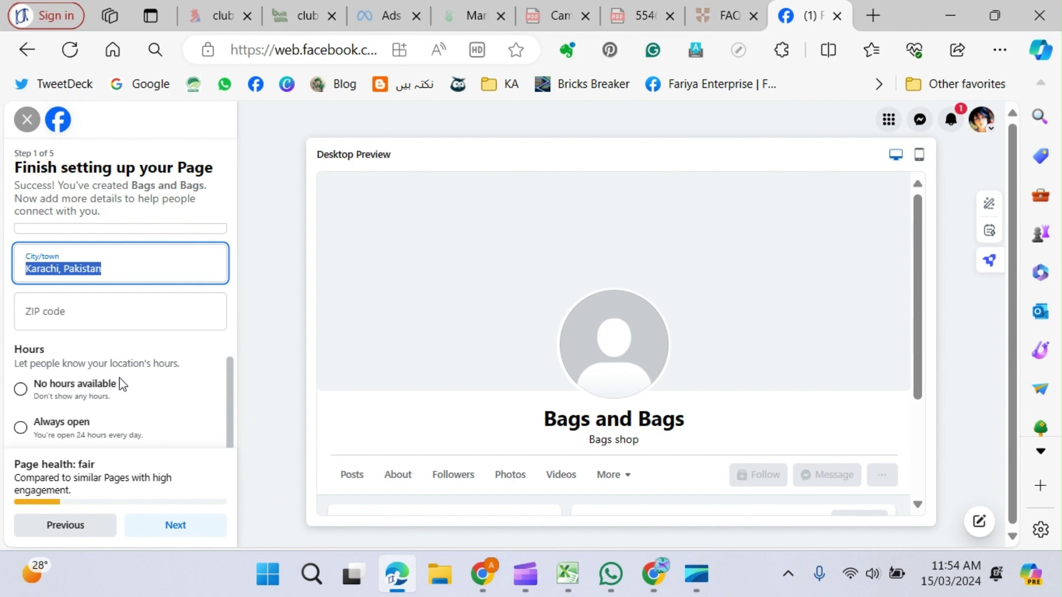
{"action": "scroll", "coordinate": [153, 387], "scroll_direction": "down", "scroll_amount": 1}
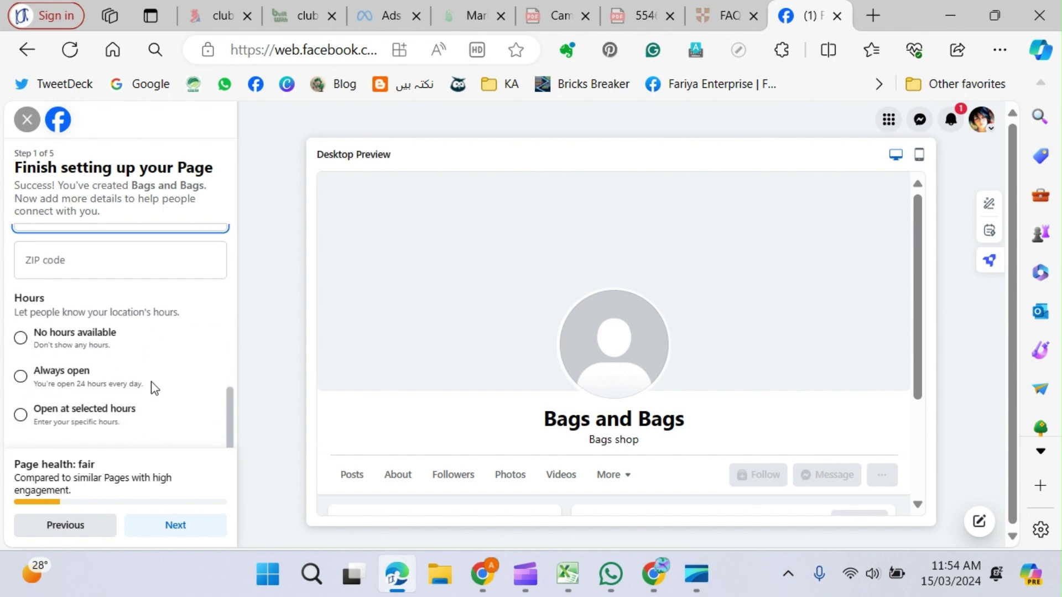
{"action": "left_click", "coordinate": [22, 378]}
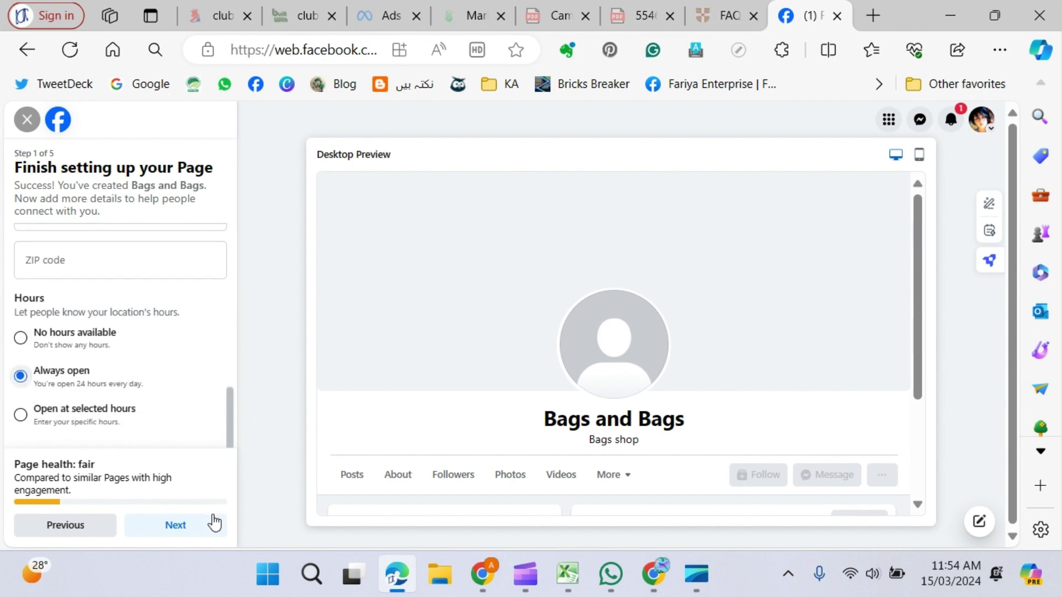
{"action": "left_click", "coordinate": [174, 529]}
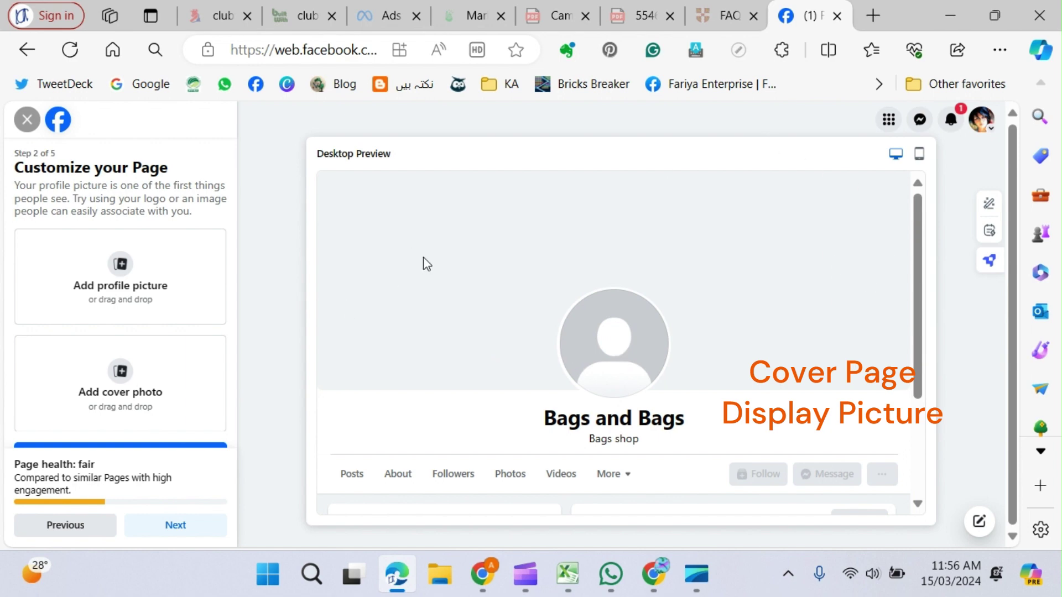
Add the Ladies Computer Course profile picture and purple Thank You cover from the Desktop, then continue.
{"action": "left_click", "coordinate": [123, 265]}
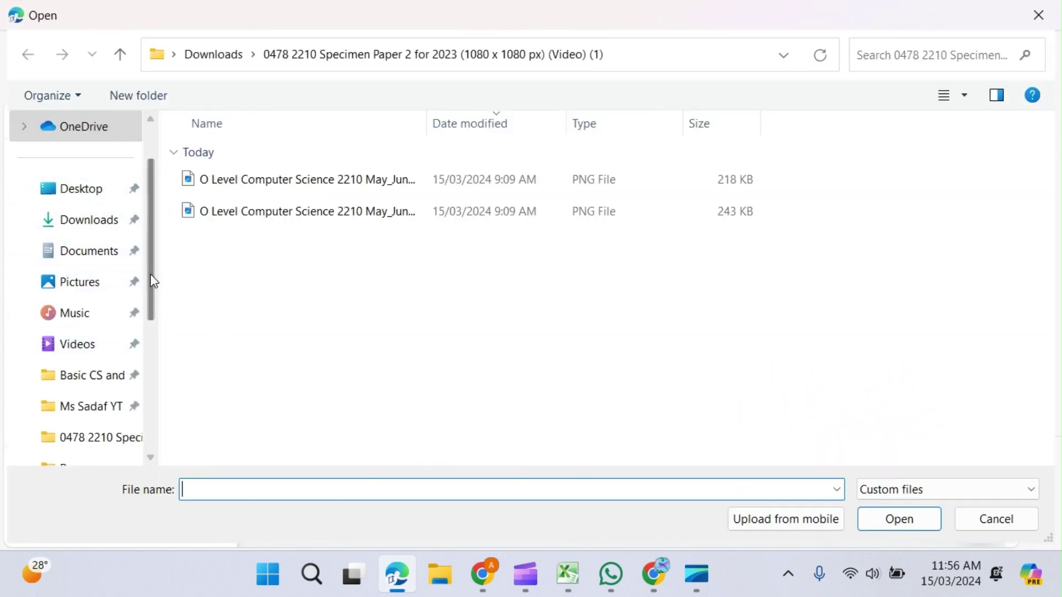
{"action": "left_click", "coordinate": [86, 188]}
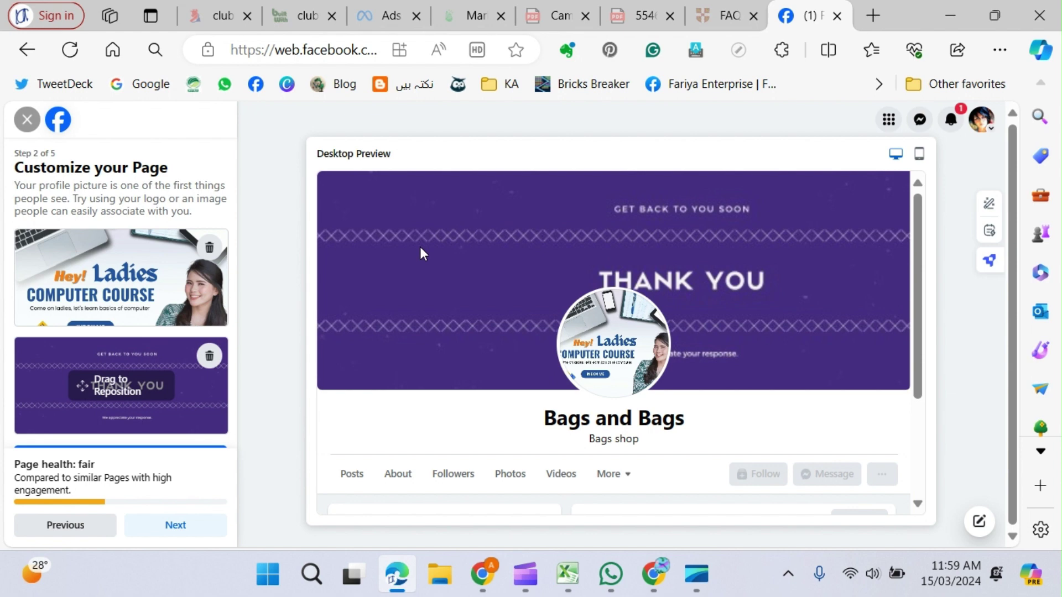
{"action": "scroll", "coordinate": [450, 405], "scroll_direction": "down", "scroll_amount": 3}
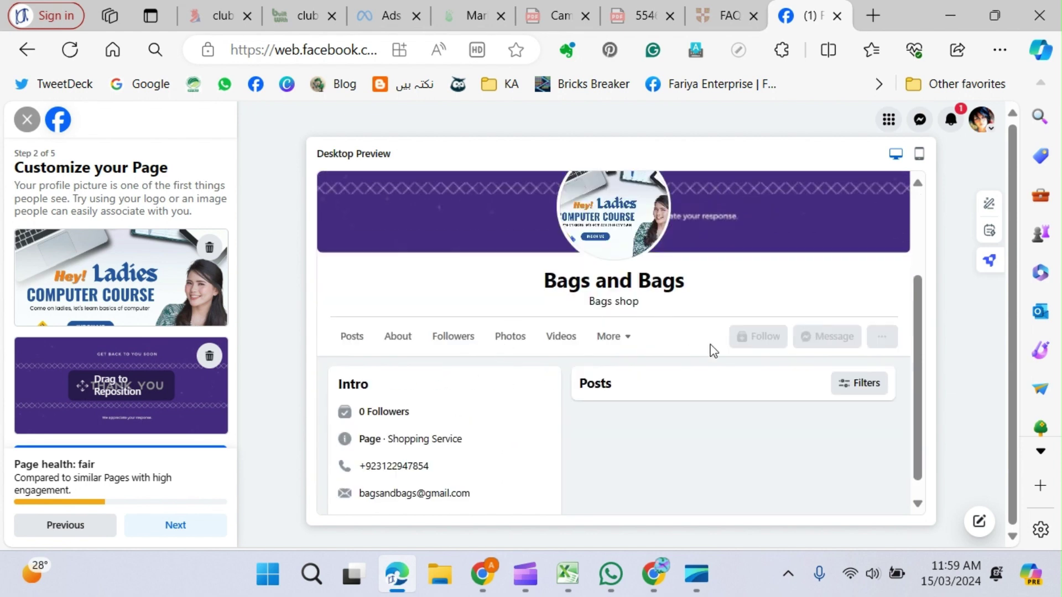
{"action": "scroll", "coordinate": [717, 346], "scroll_direction": "up", "scroll_amount": 3}
{"action": "scroll", "coordinate": [718, 346], "scroll_direction": "down", "scroll_amount": 3}
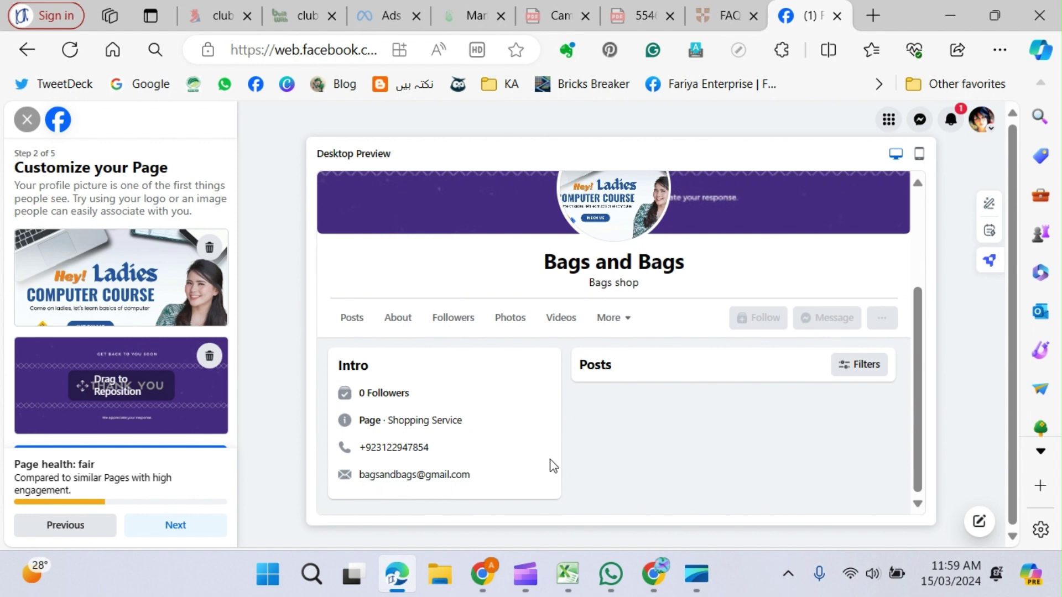
{"action": "left_click", "coordinate": [177, 527]}
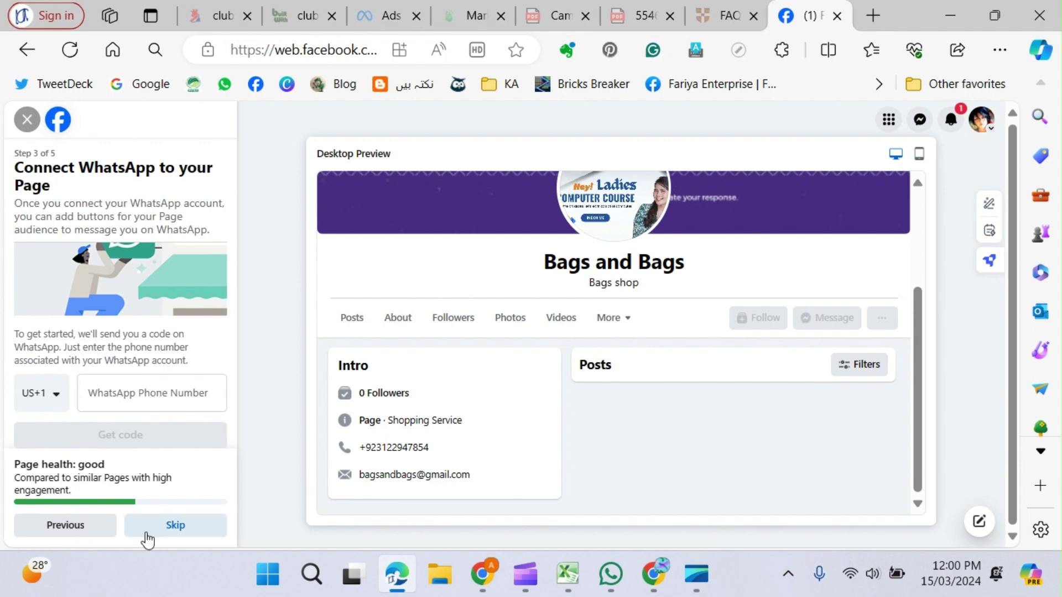
Skip connecting WhatsApp and finish setup to open the Bags and Bags Page.
{"action": "left_click", "coordinate": [186, 536]}
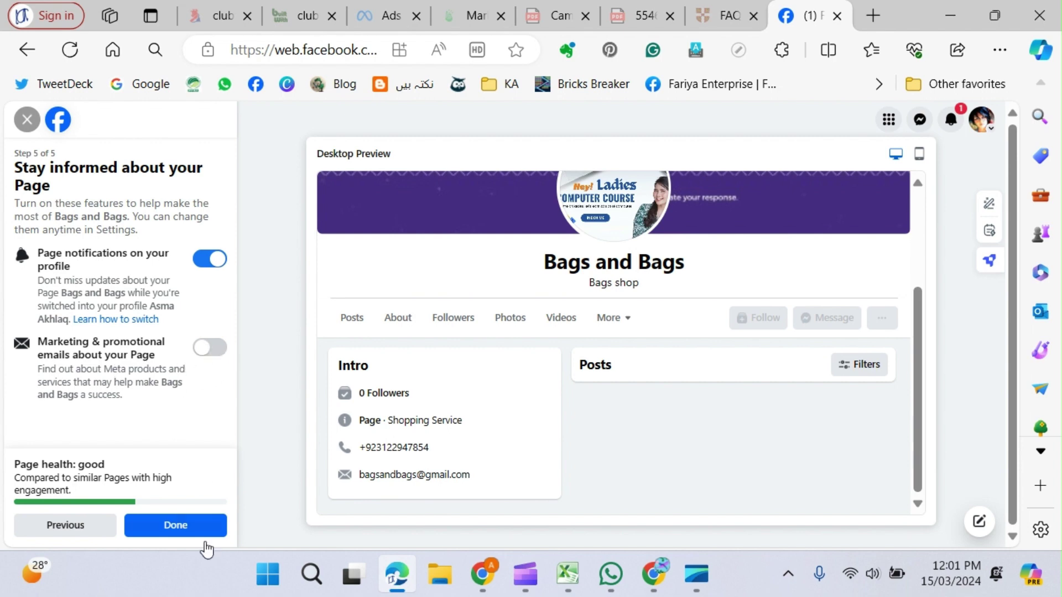
{"action": "left_click", "coordinate": [173, 528]}
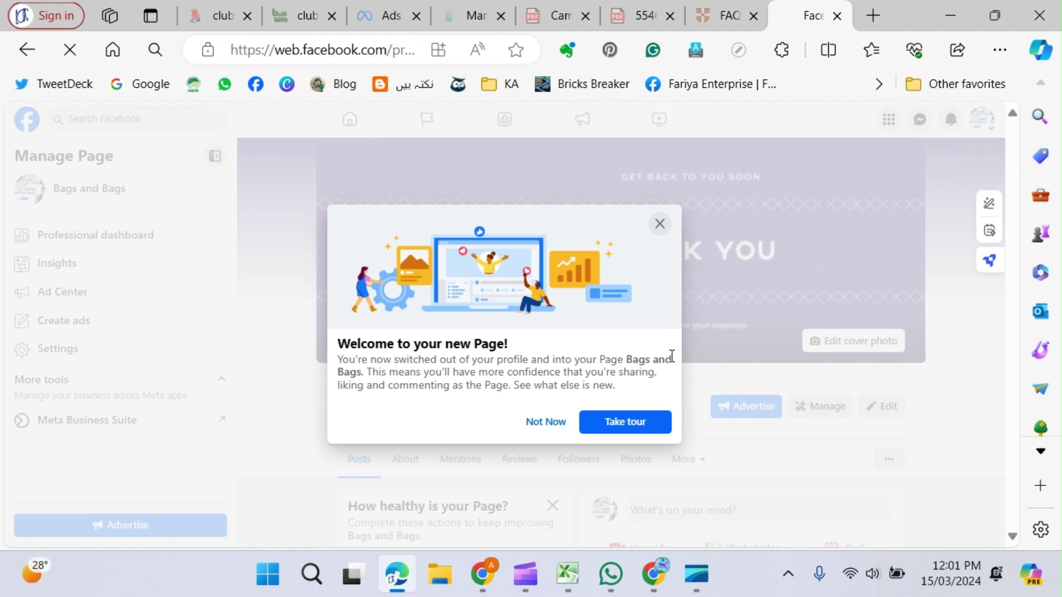
Step through the Bags and Bags Page welcome tour tips and finish it with Done.
{"action": "left_click", "coordinate": [621, 427]}
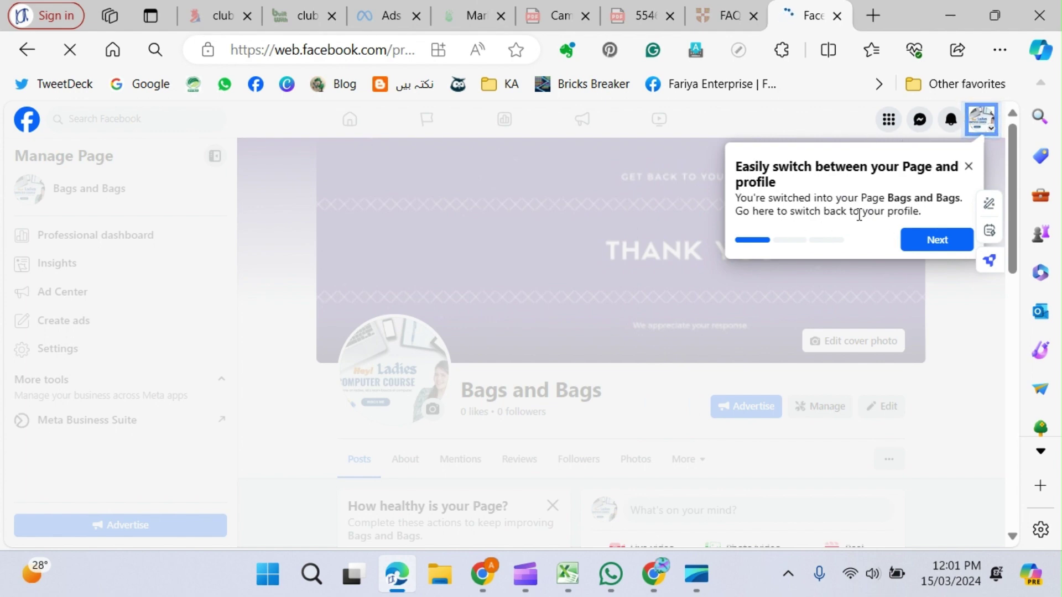
{"action": "left_click", "coordinate": [929, 252]}
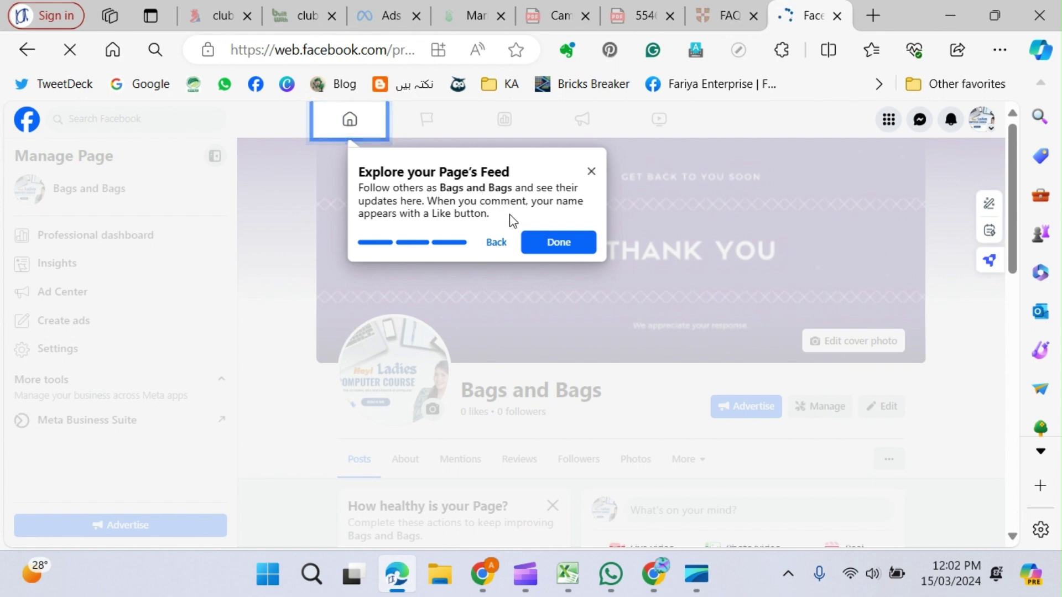
{"action": "left_click", "coordinate": [564, 242]}
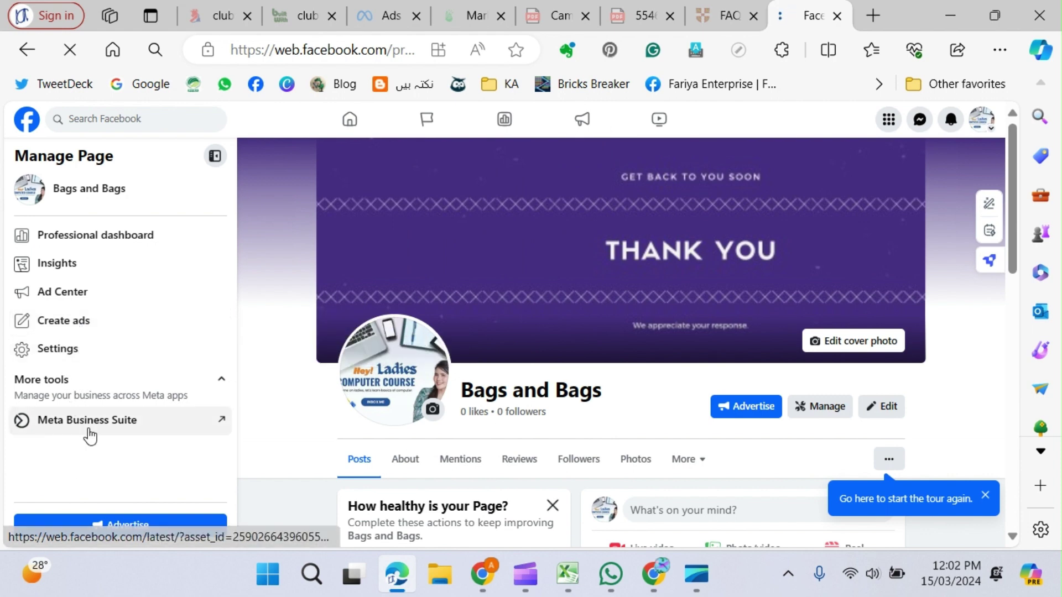
{"action": "mouse_move", "coordinate": [1041, 266]}
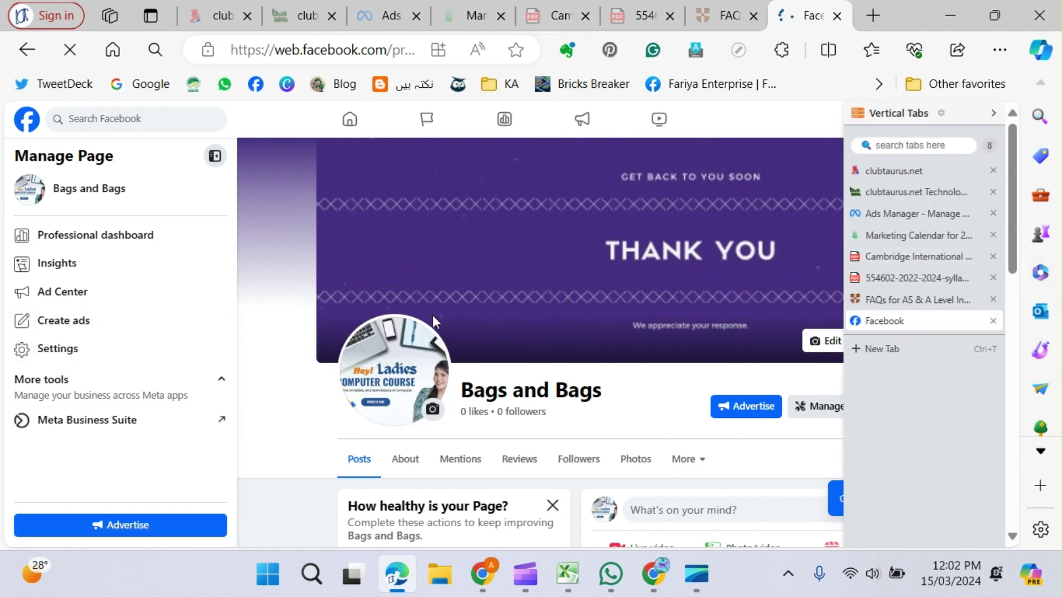
{"action": "scroll", "coordinate": [636, 417], "scroll_direction": "down", "scroll_amount": 2}
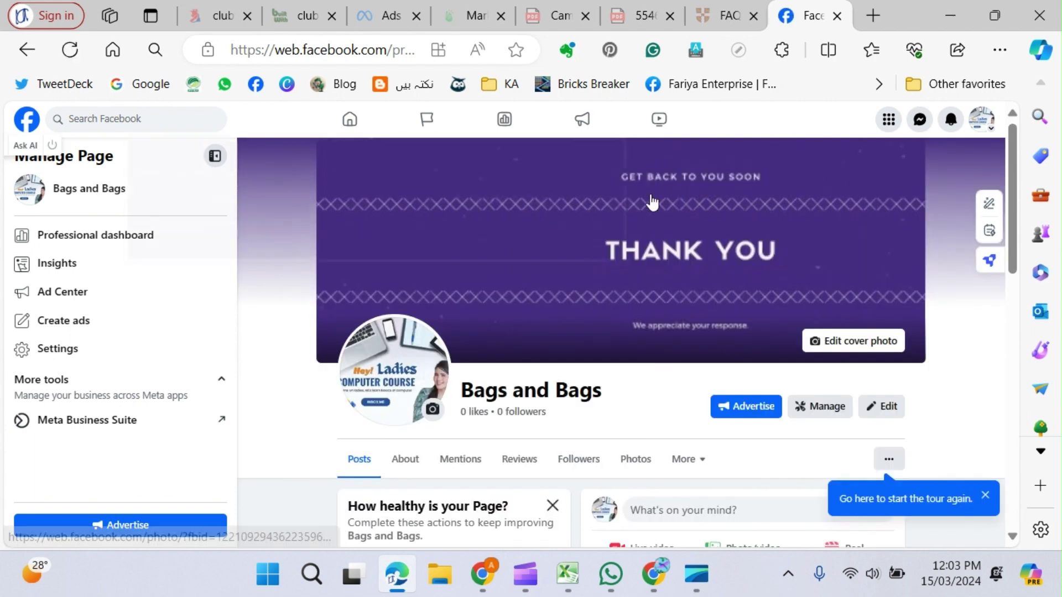
Set the Ladies Computer Course photo as cover, shifting it up to show INBOX ME.
{"action": "left_click", "coordinate": [880, 343]}
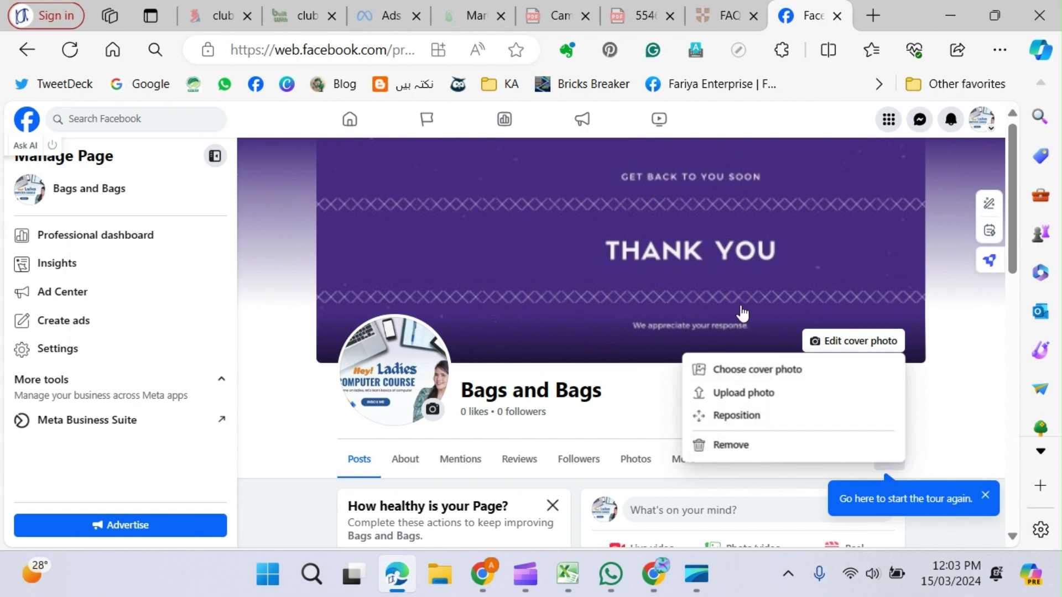
{"action": "mouse_move", "coordinate": [802, 271]}
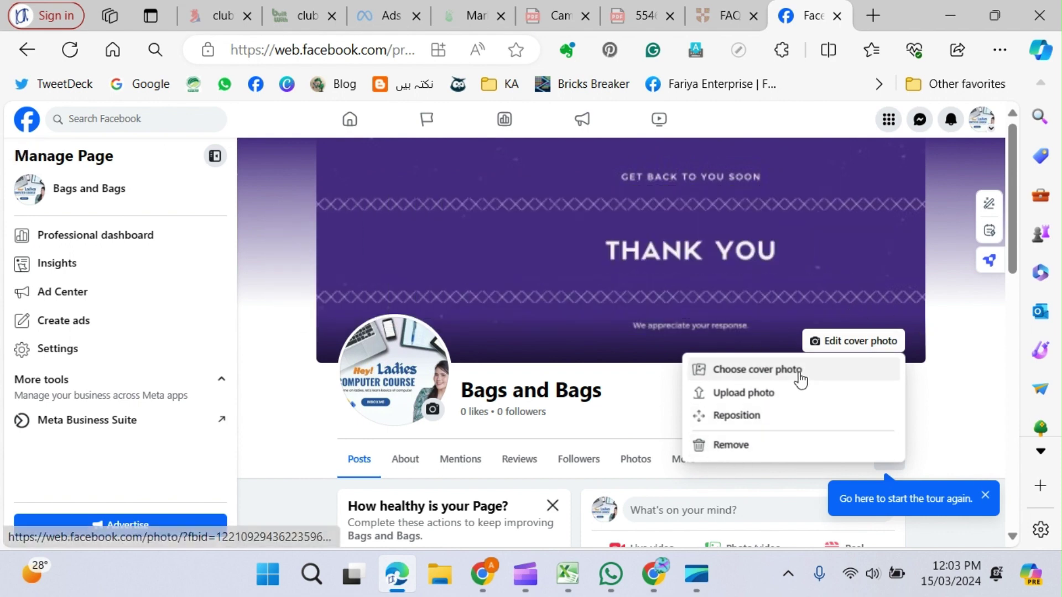
{"action": "left_click", "coordinate": [763, 371]}
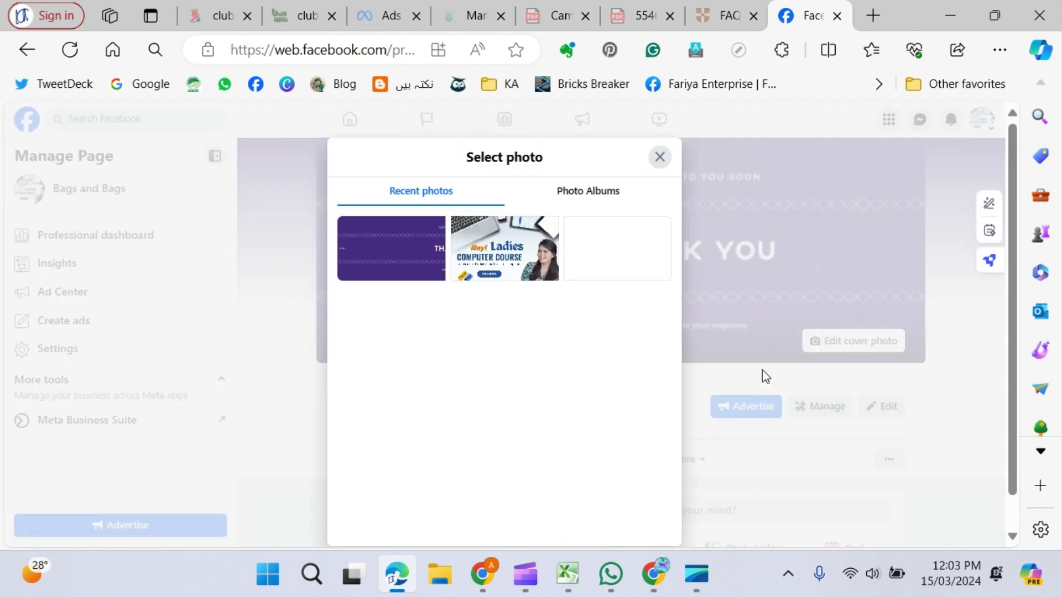
{"action": "left_click", "coordinate": [515, 258]}
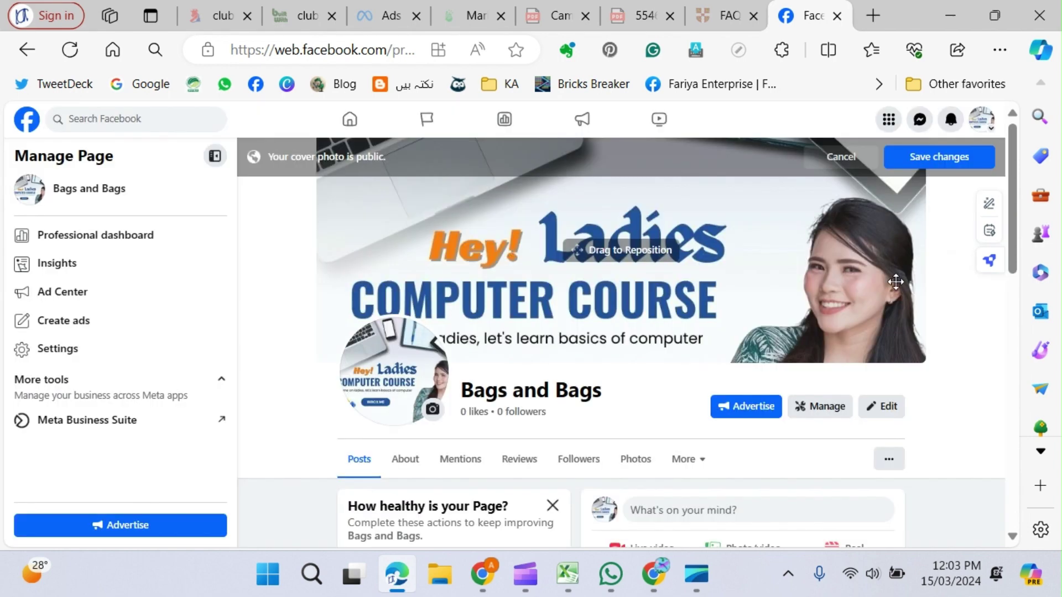
{"action": "left_click_drag", "start_coordinate": [857, 295], "coordinate": [854, 250]}
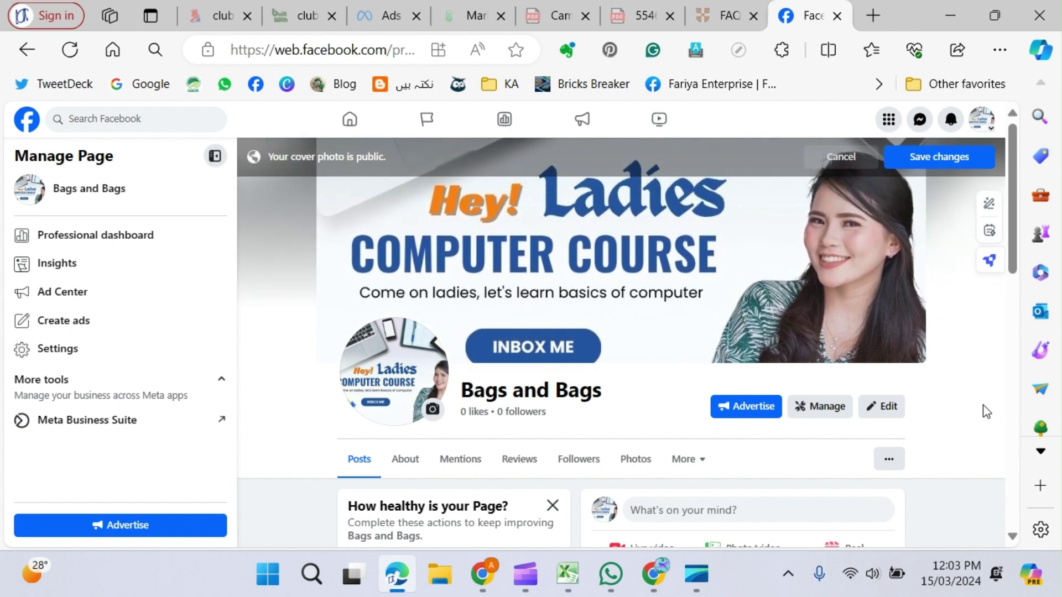
{"action": "left_click", "coordinate": [937, 157]}
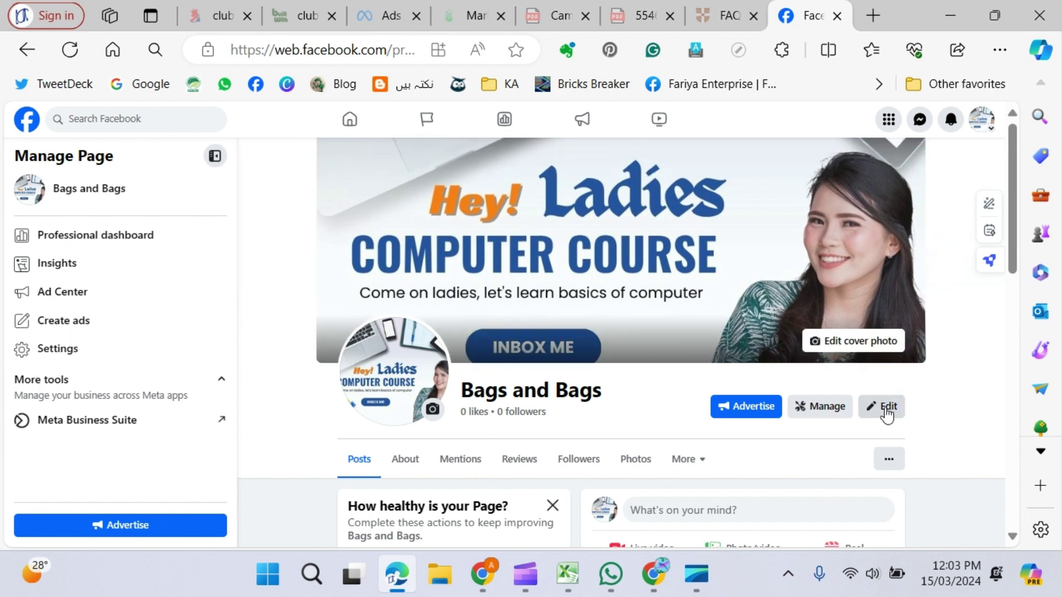
Reposition the cover photo higher in the banner and save the changes.
{"action": "left_click", "coordinate": [880, 343]}
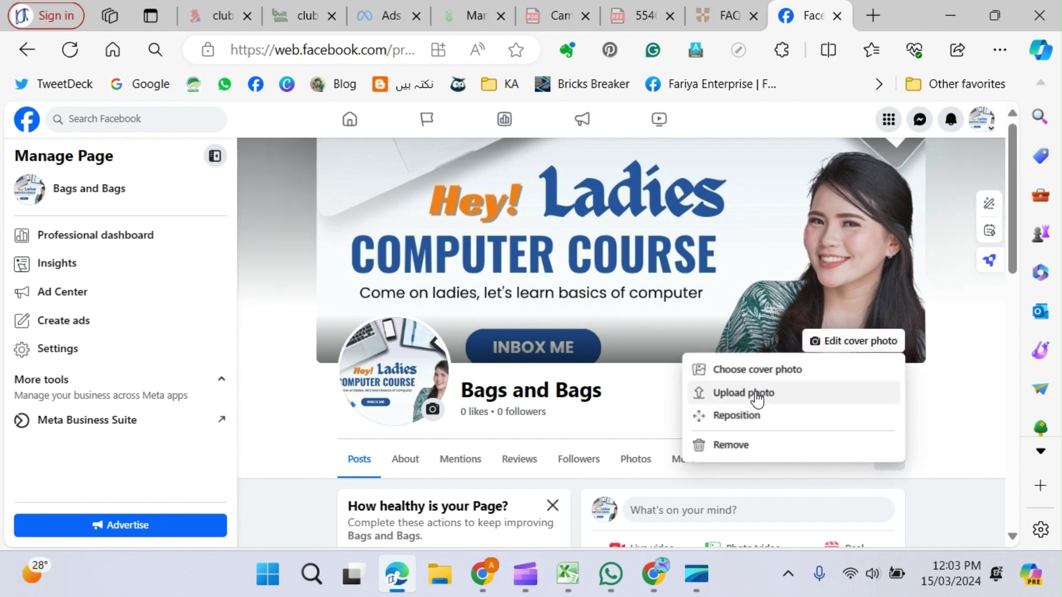
{"action": "left_click", "coordinate": [736, 424]}
{"action": "left_click_drag", "start_coordinate": [760, 297], "coordinate": [716, 283]}
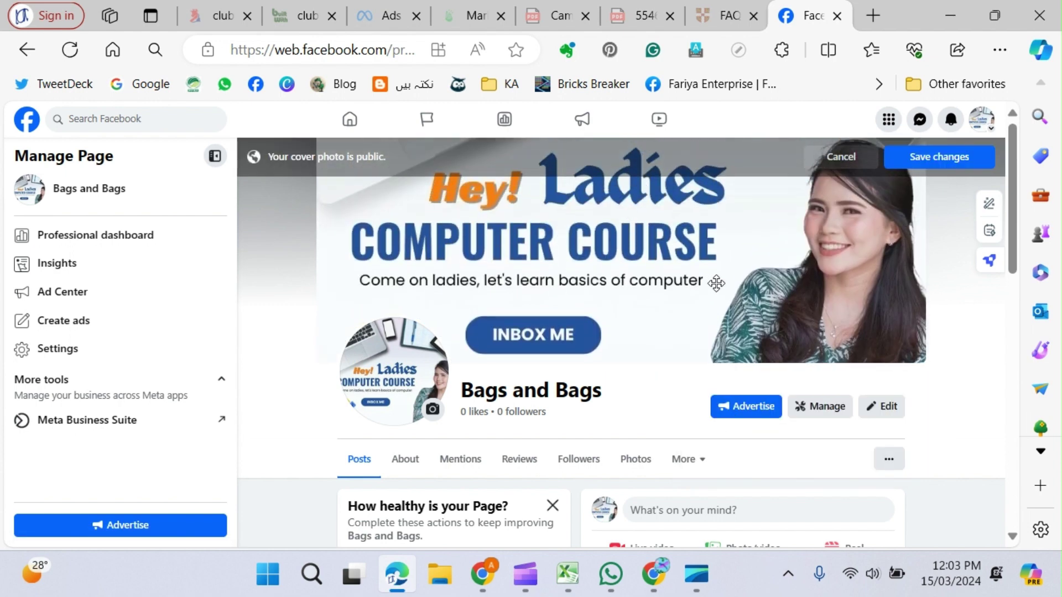
{"action": "left_click", "coordinate": [948, 158]}
{"action": "scroll", "coordinate": [343, 297], "scroll_direction": "down", "scroll_amount": 3}
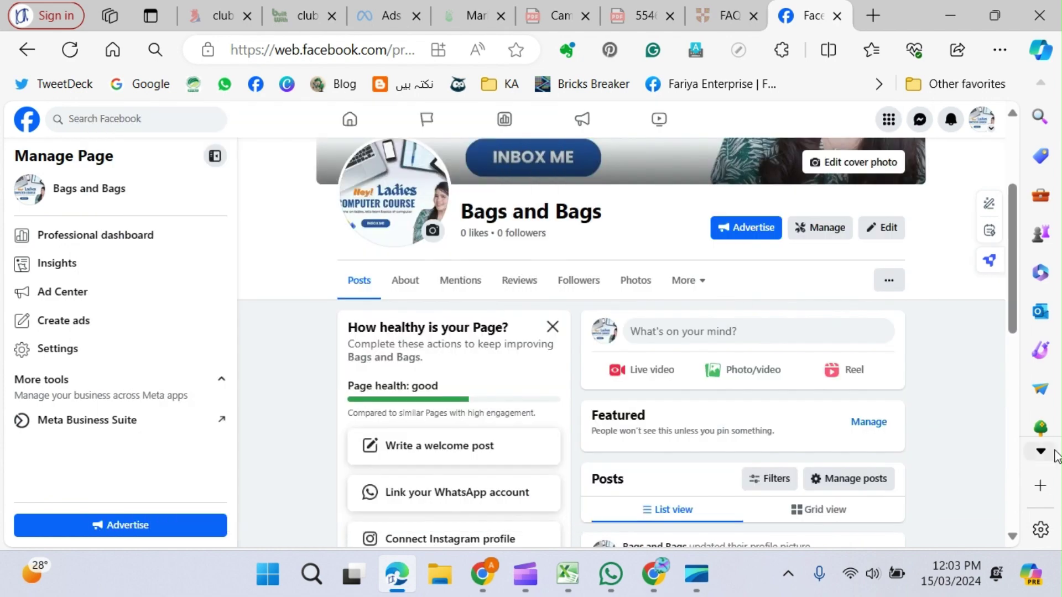
Close the browser's tab list and open the Page's About information.
{"action": "left_click", "coordinate": [1040, 450]}
{"action": "left_click", "coordinate": [791, 305]}
{"action": "scroll", "coordinate": [713, 430], "scroll_direction": "down", "scroll_amount": 3}
{"action": "scroll", "coordinate": [718, 425], "scroll_direction": "down", "scroll_amount": 7}
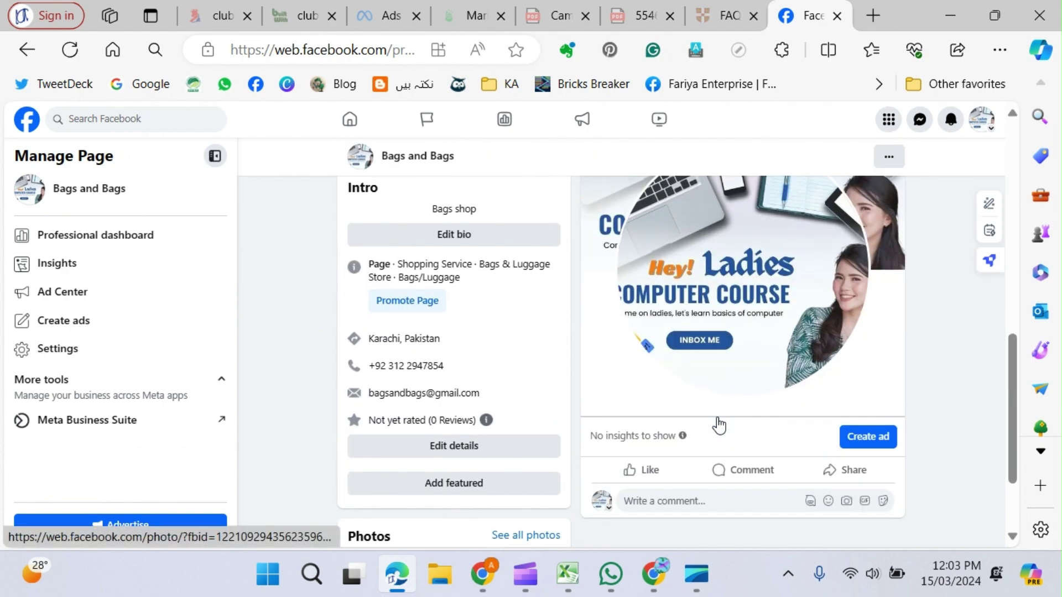
{"action": "scroll", "coordinate": [719, 423], "scroll_direction": "up", "scroll_amount": 10}
{"action": "scroll", "coordinate": [721, 413], "scroll_direction": "down", "scroll_amount": 3}
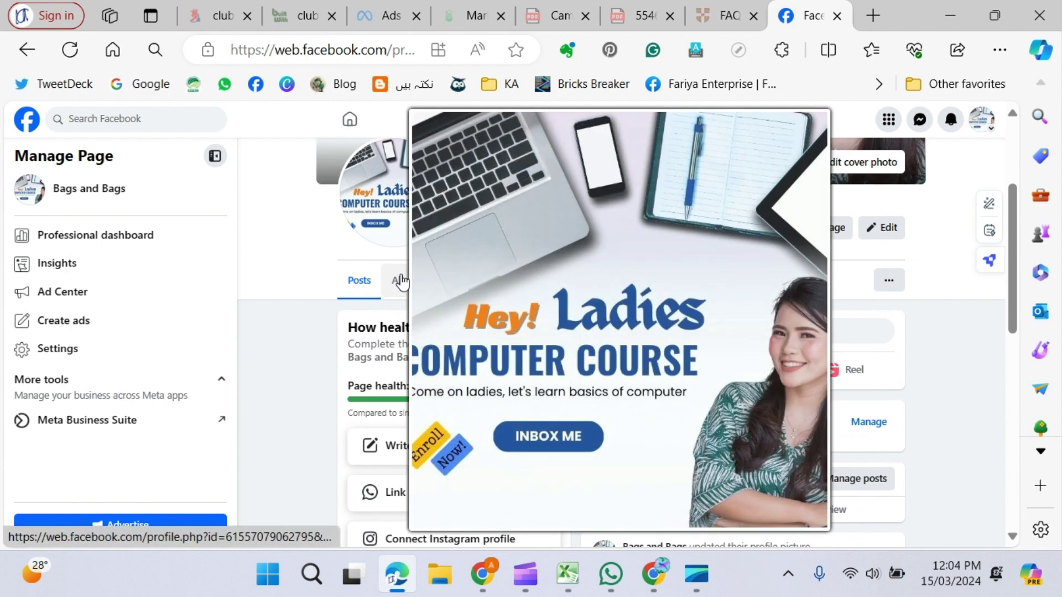
{"action": "left_click", "coordinate": [401, 282]}
{"action": "scroll", "coordinate": [694, 379], "scroll_direction": "down", "scroll_amount": 2}
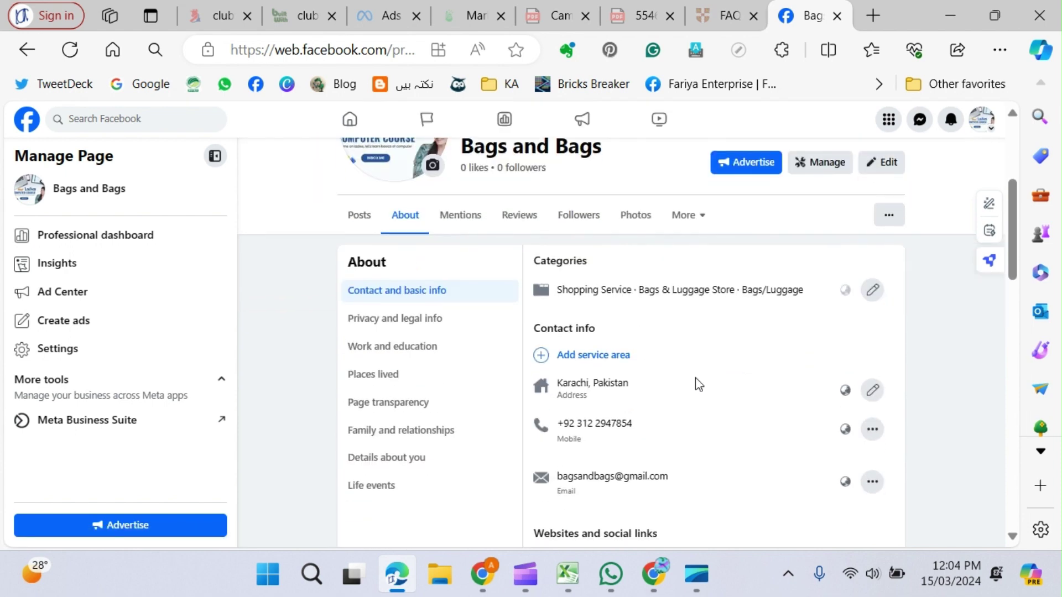
{"action": "scroll", "coordinate": [695, 378], "scroll_direction": "down", "scroll_amount": 14}
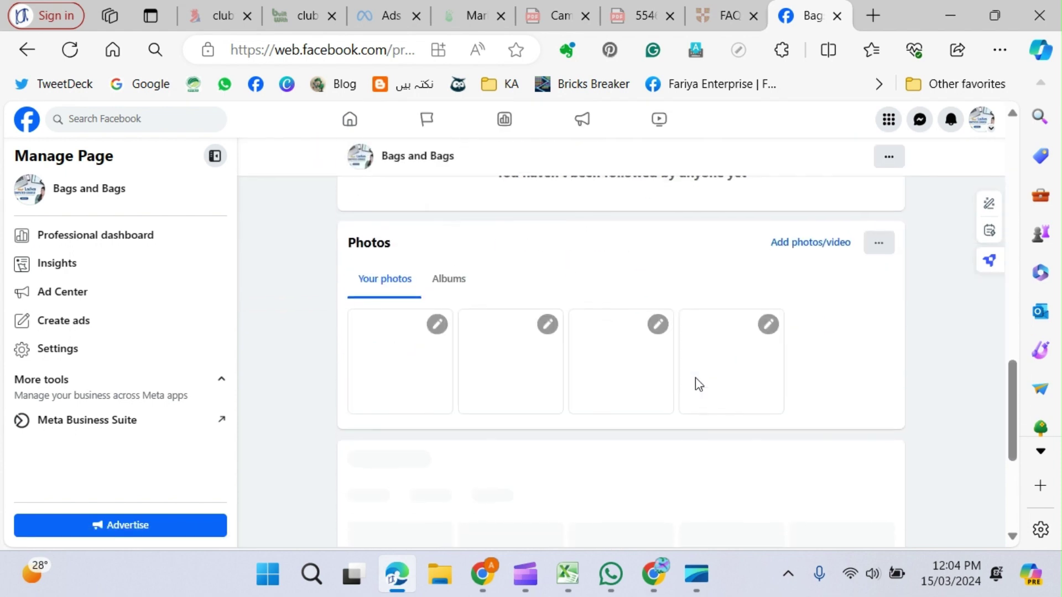
{"action": "scroll", "coordinate": [697, 382], "scroll_direction": "down", "scroll_amount": 4}
{"action": "scroll", "coordinate": [696, 381], "scroll_direction": "up", "scroll_amount": 18}
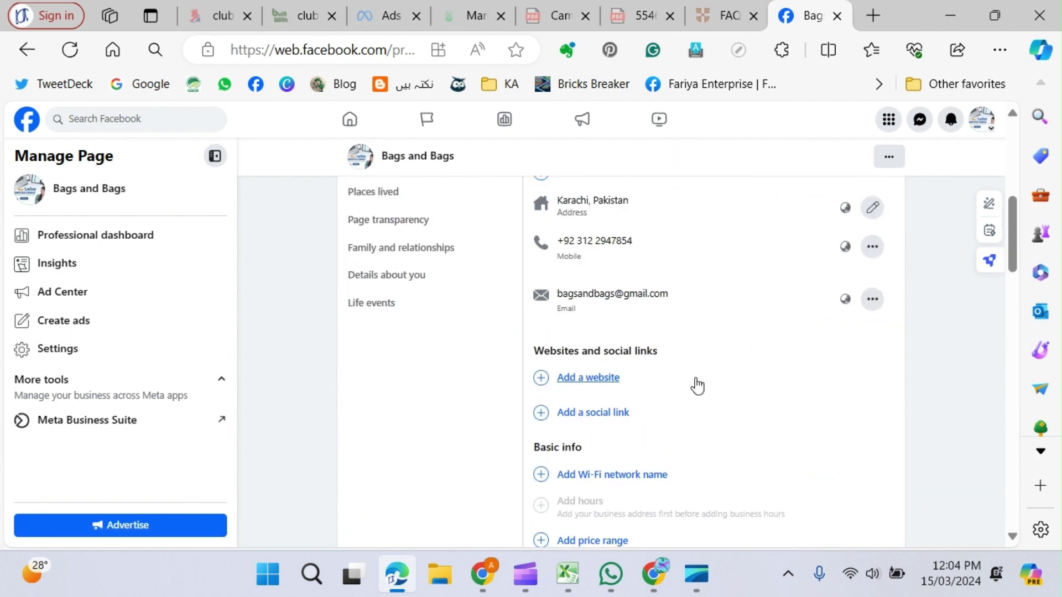
{"action": "scroll", "coordinate": [697, 382], "scroll_direction": "up", "scroll_amount": 5}
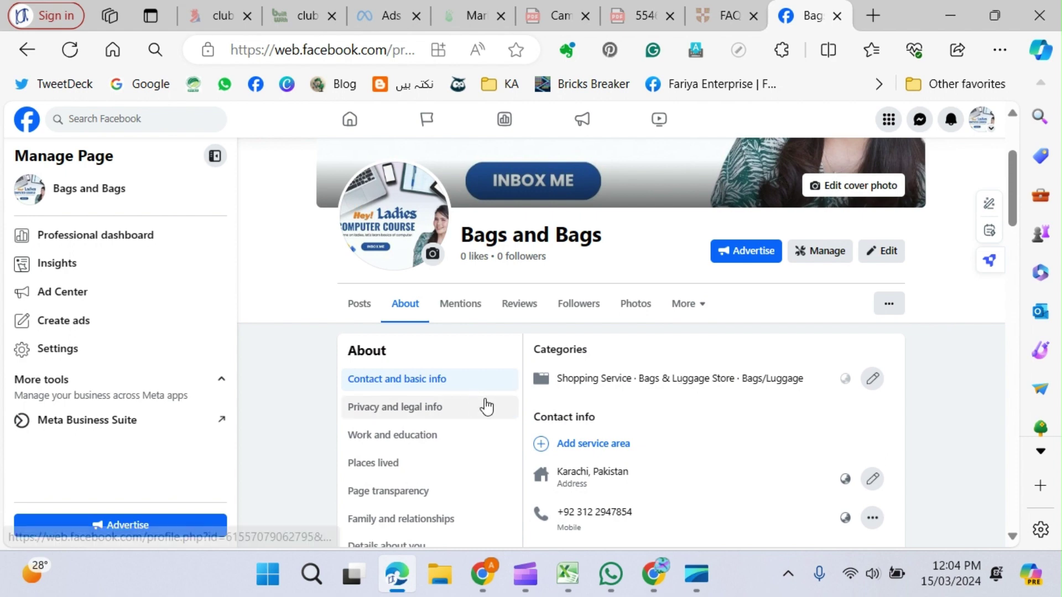
Cancel a Categories edit without changes and show the Privacy and legal info section.
{"action": "left_click", "coordinate": [873, 378]}
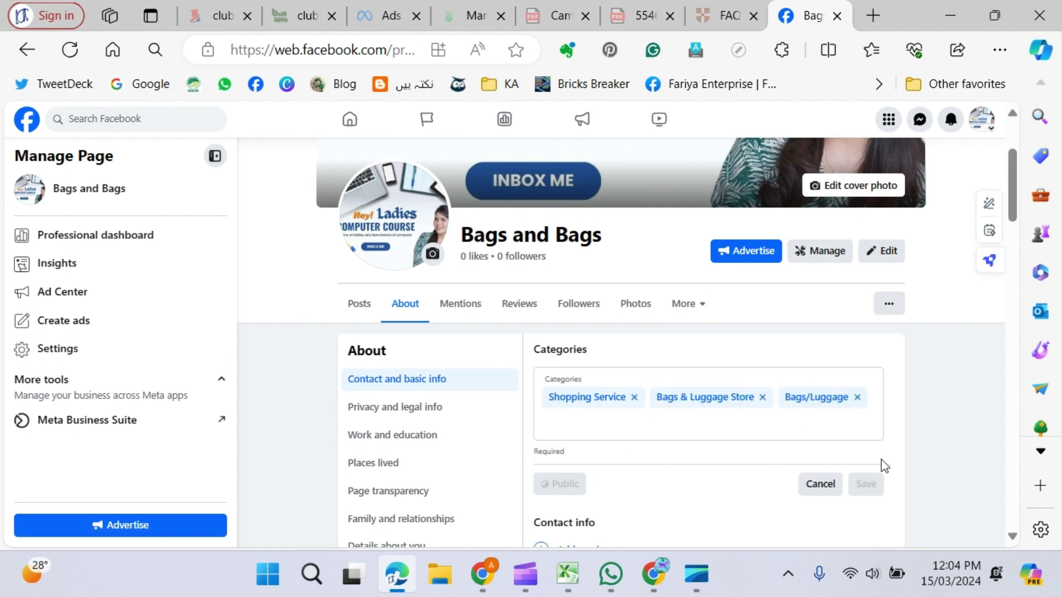
{"action": "left_click", "coordinate": [819, 486]}
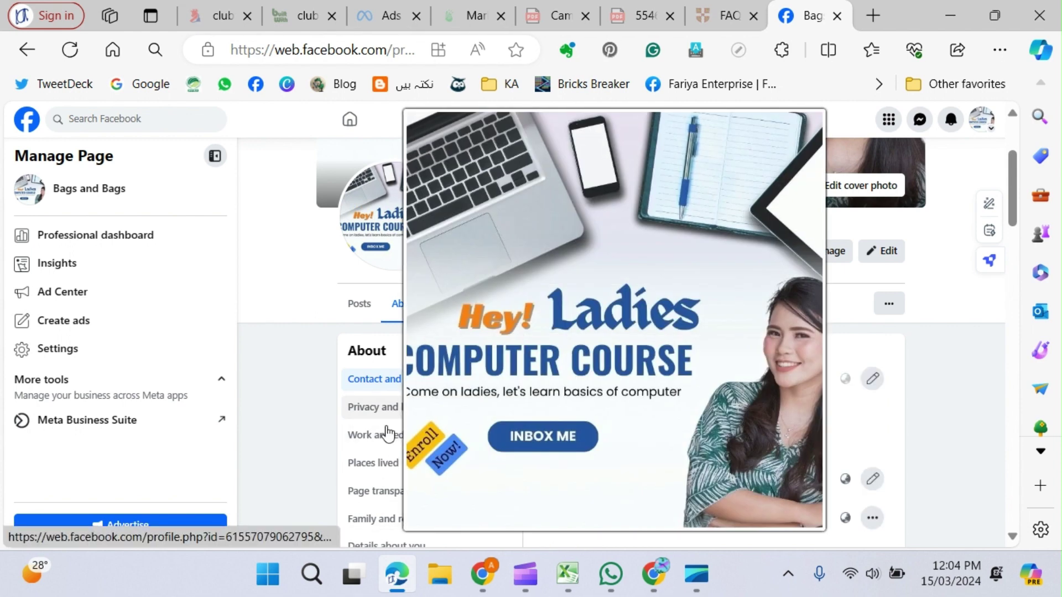
{"action": "left_click", "coordinate": [373, 407]}
{"action": "scroll", "coordinate": [387, 426], "scroll_direction": "up", "scroll_amount": 3}
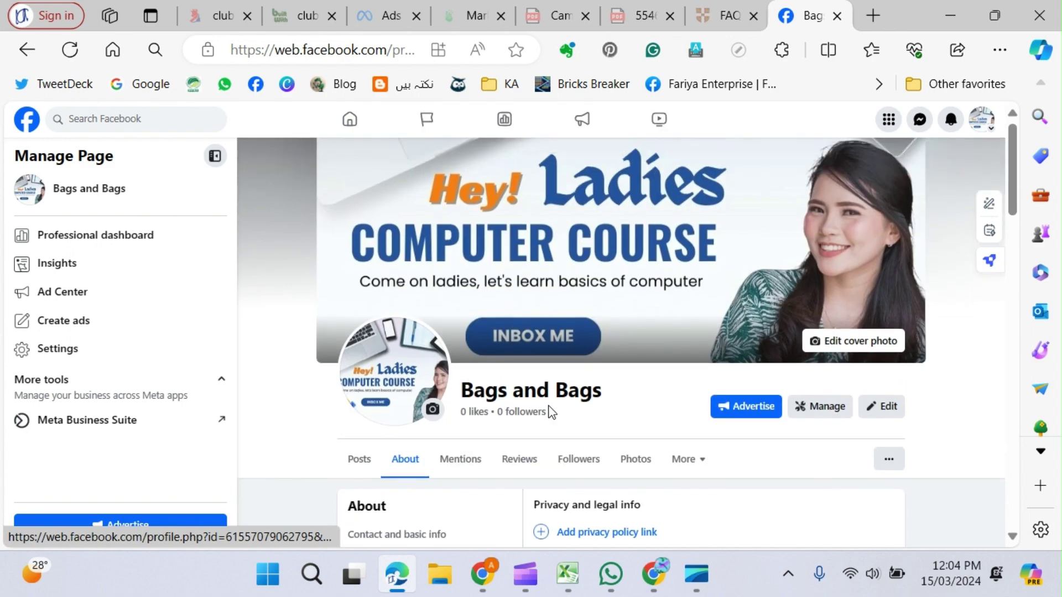
{"action": "scroll", "coordinate": [551, 412], "scroll_direction": "down", "scroll_amount": 3}
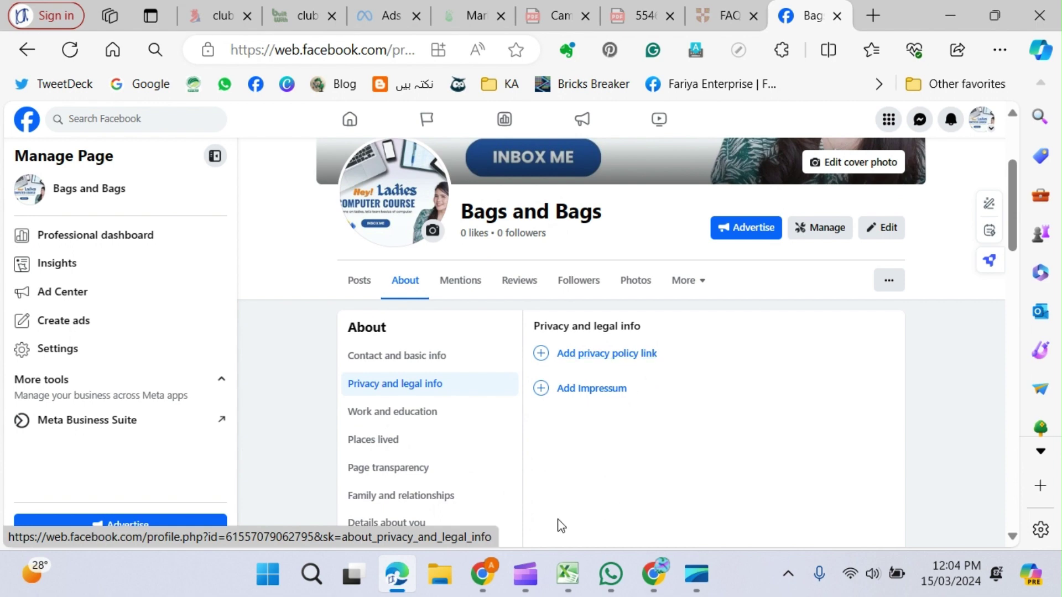
Browse Work and education, Page transparency, Family and relationships, Details about you, then Life events.
{"action": "left_click", "coordinate": [420, 420]}
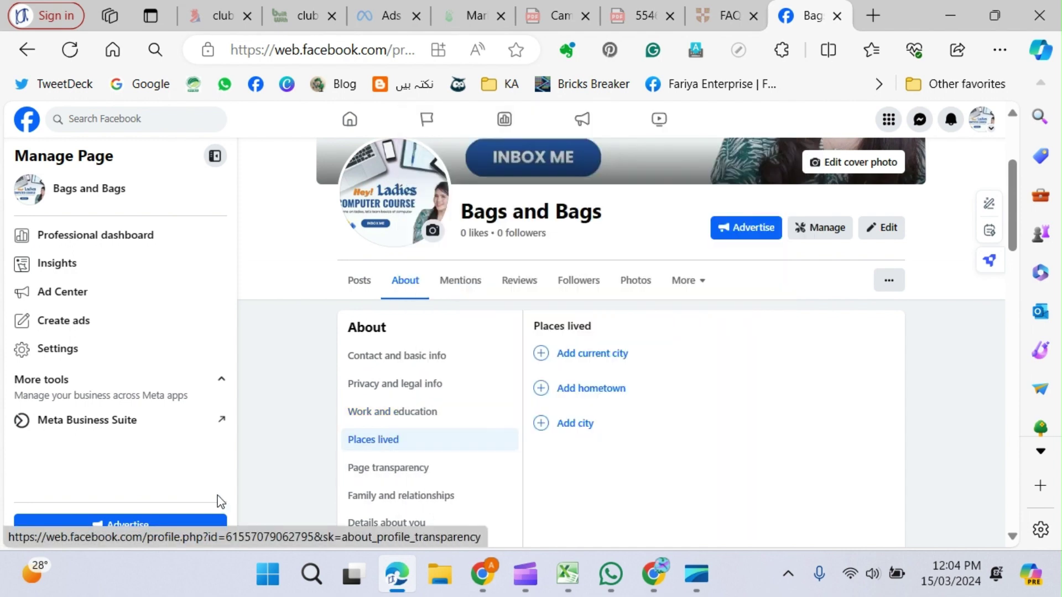
{"action": "left_click", "coordinate": [402, 471]}
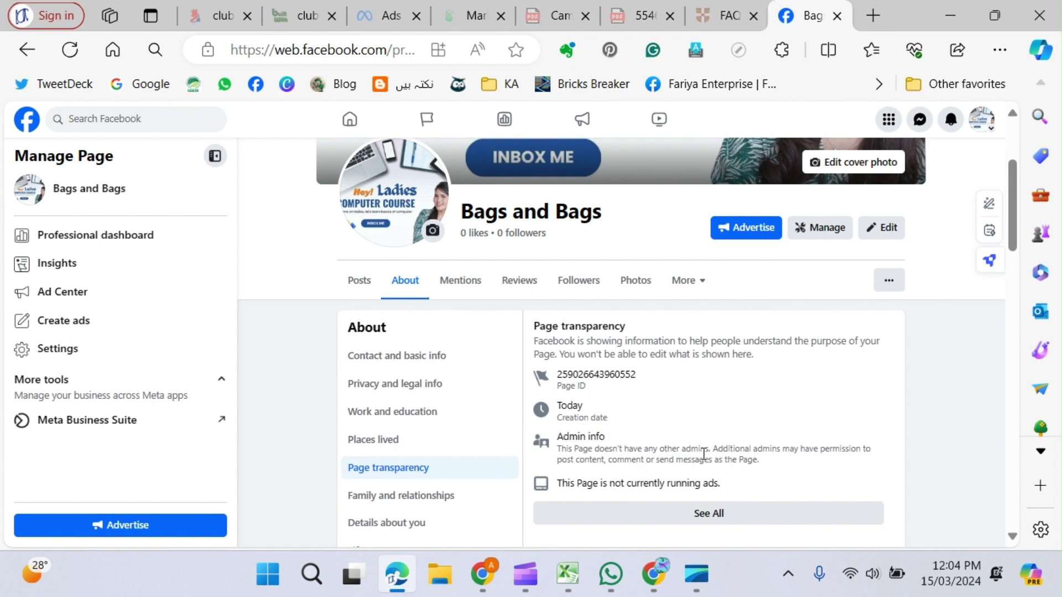
{"action": "scroll", "coordinate": [747, 416], "scroll_direction": "down", "scroll_amount": 2}
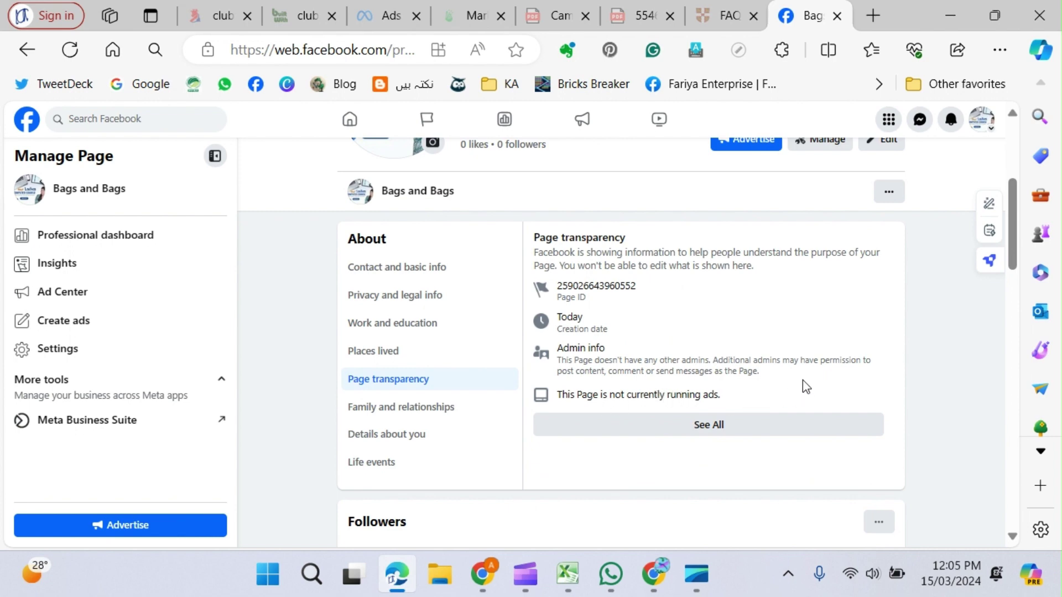
{"action": "left_click", "coordinate": [430, 413]}
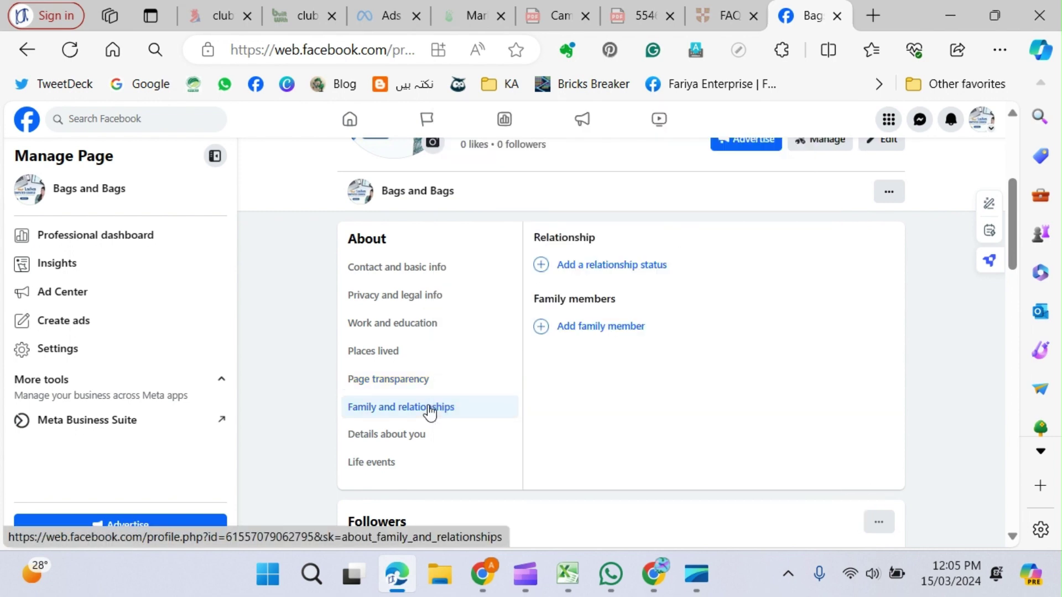
{"action": "left_click", "coordinate": [404, 442]}
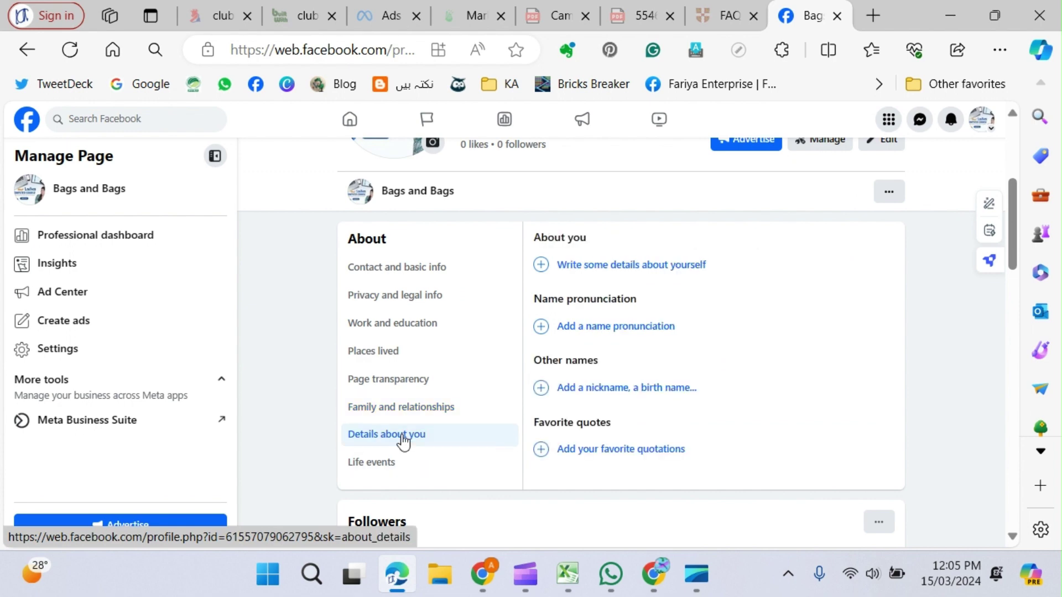
{"action": "left_click", "coordinate": [364, 464]}
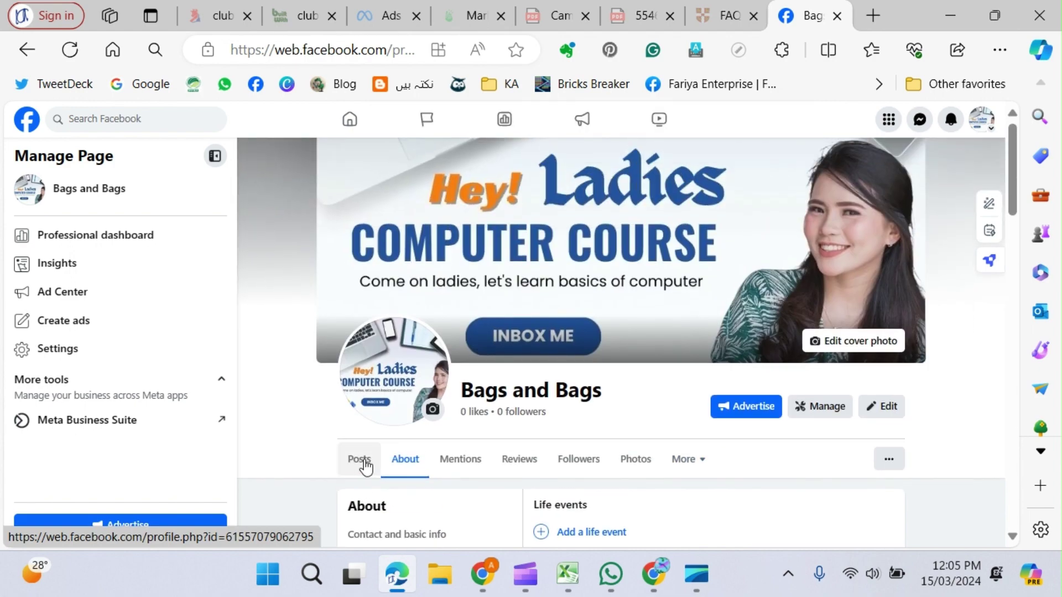
{"action": "scroll", "coordinate": [674, 376], "scroll_direction": "down", "scroll_amount": 3}
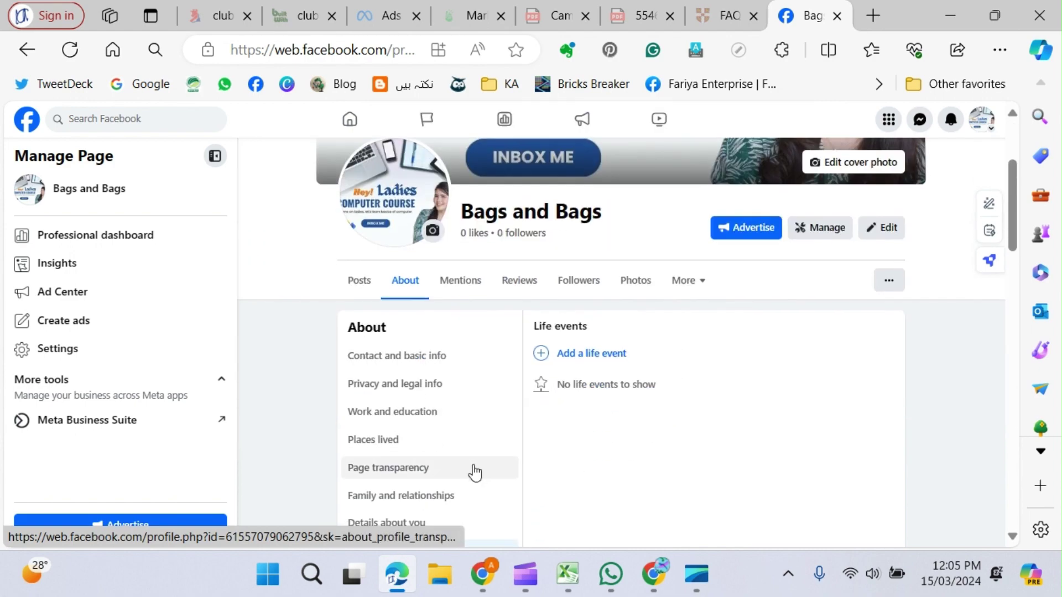
{"action": "scroll", "coordinate": [450, 409], "scroll_direction": "down", "scroll_amount": 2}
Return to Contact and basic info and abandon adding a website.
{"action": "left_click", "coordinate": [420, 274]}
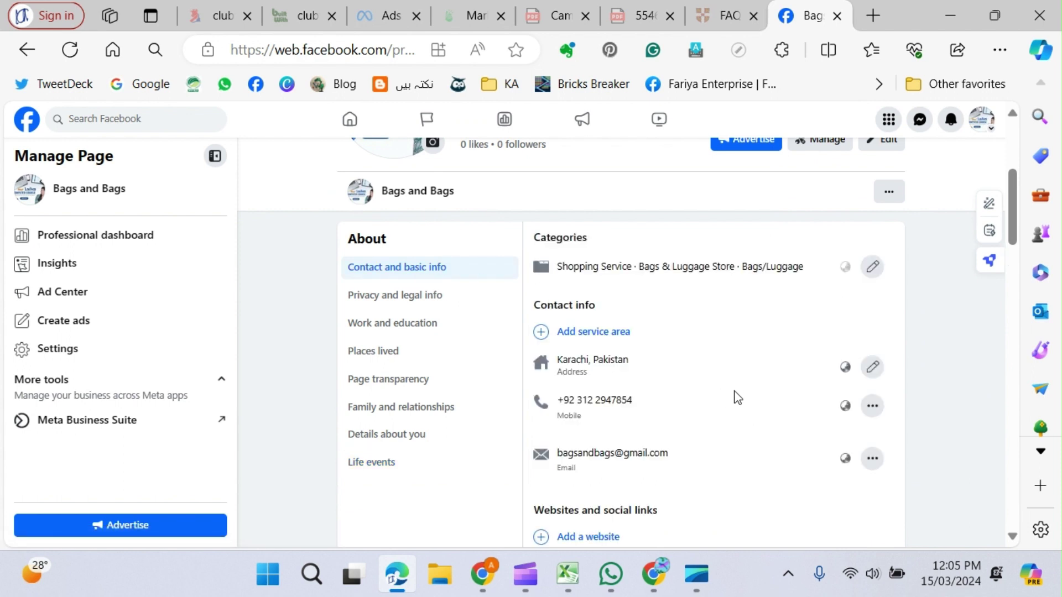
{"action": "scroll", "coordinate": [737, 398], "scroll_direction": "down", "scroll_amount": 5}
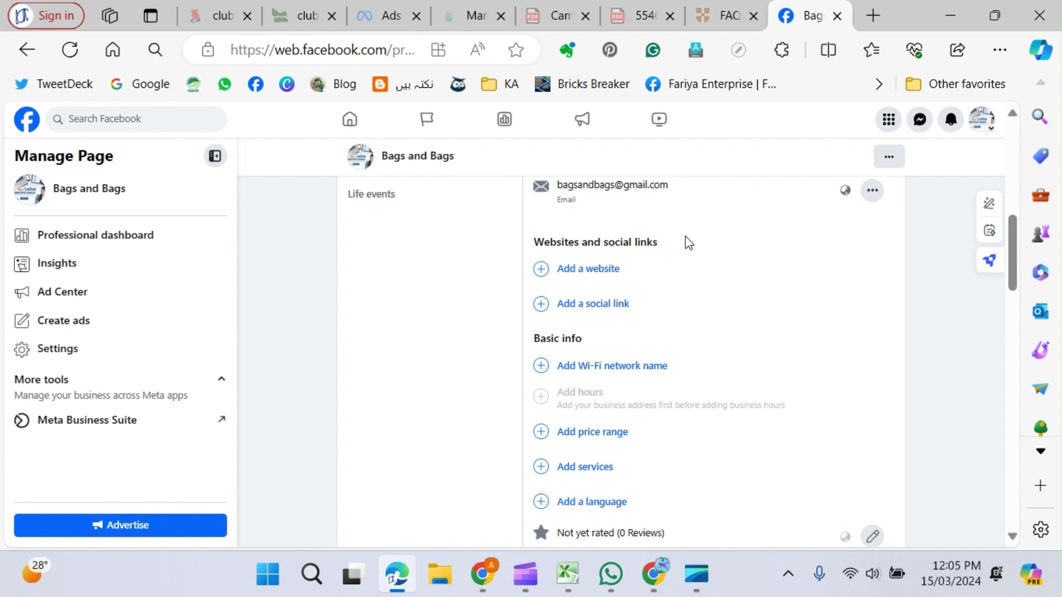
{"action": "left_click", "coordinate": [588, 269]}
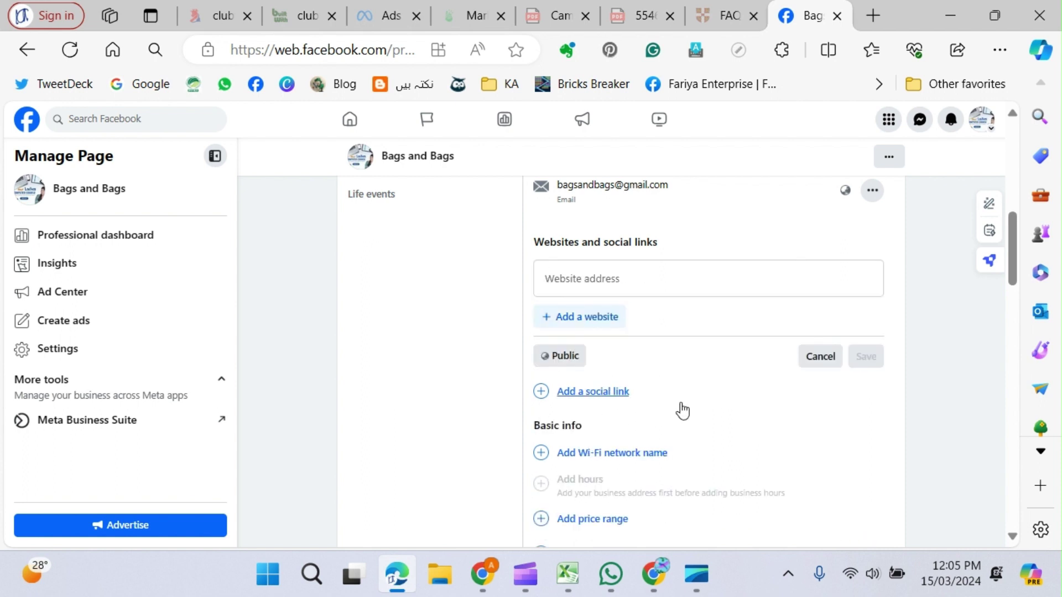
{"action": "left_click", "coordinate": [823, 359]}
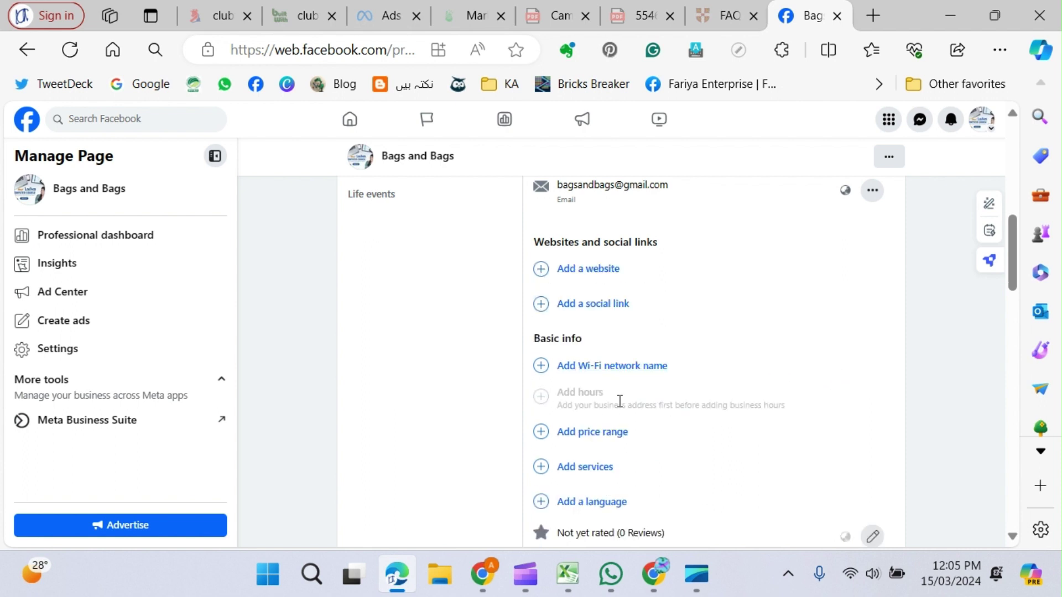
Add an Instagram social link with username bagsandnags and save it.
{"action": "left_click", "coordinate": [588, 306]}
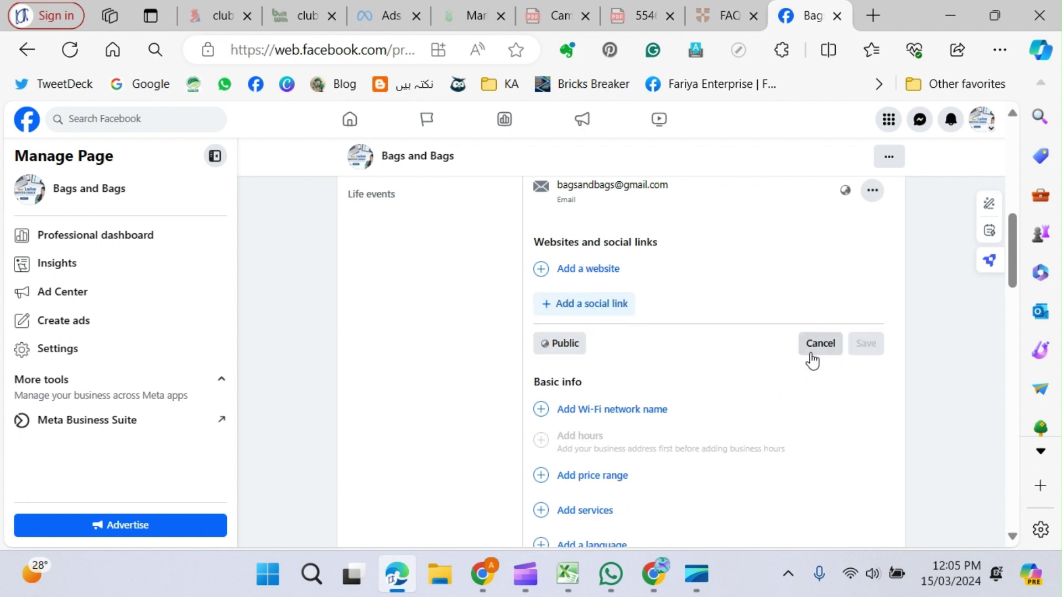
{"action": "left_click", "coordinate": [607, 307]}
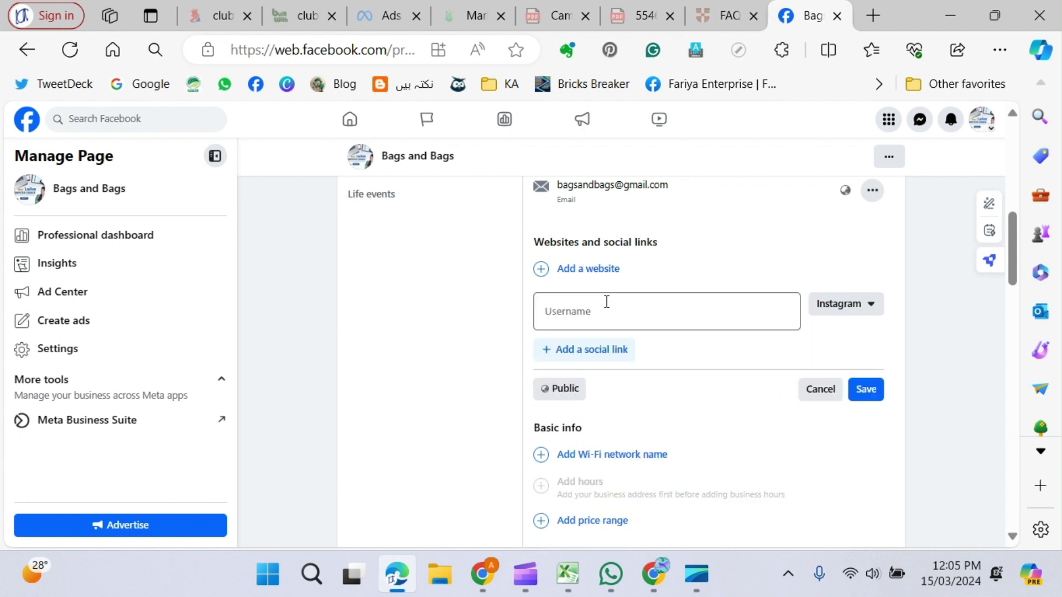
{"action": "left_click", "coordinate": [875, 307]}
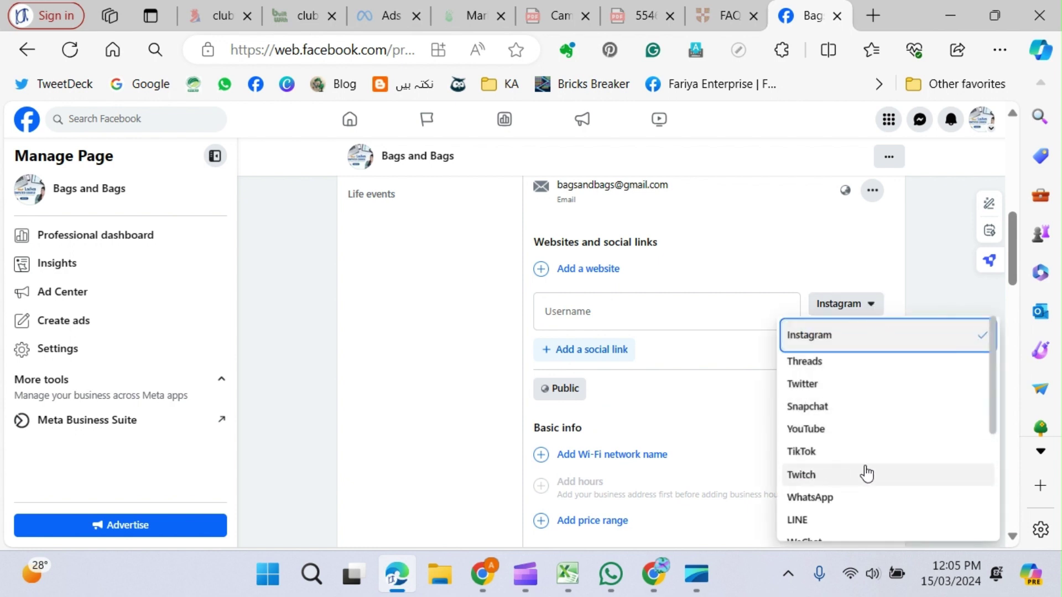
{"action": "scroll", "coordinate": [865, 467], "scroll_direction": "down", "scroll_amount": 5}
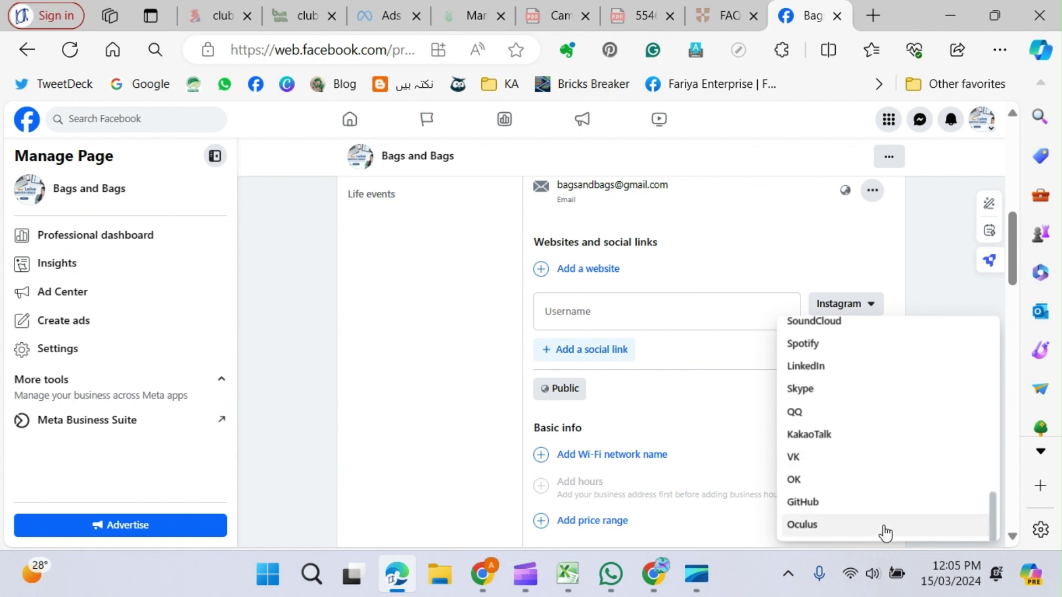
{"action": "scroll", "coordinate": [884, 524], "scroll_direction": "up", "scroll_amount": 5}
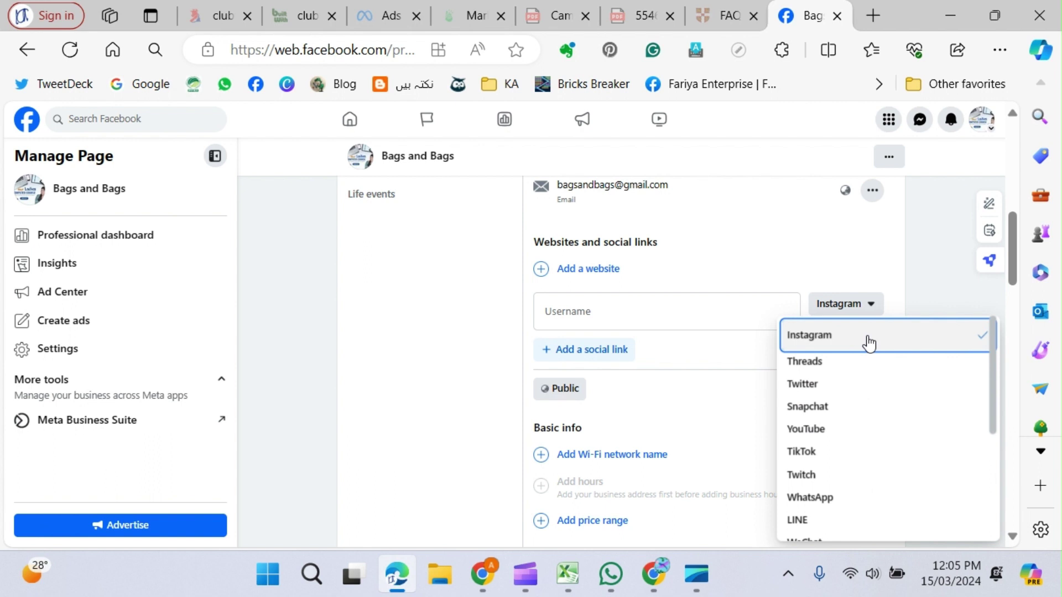
{"action": "left_click", "coordinate": [616, 314]}
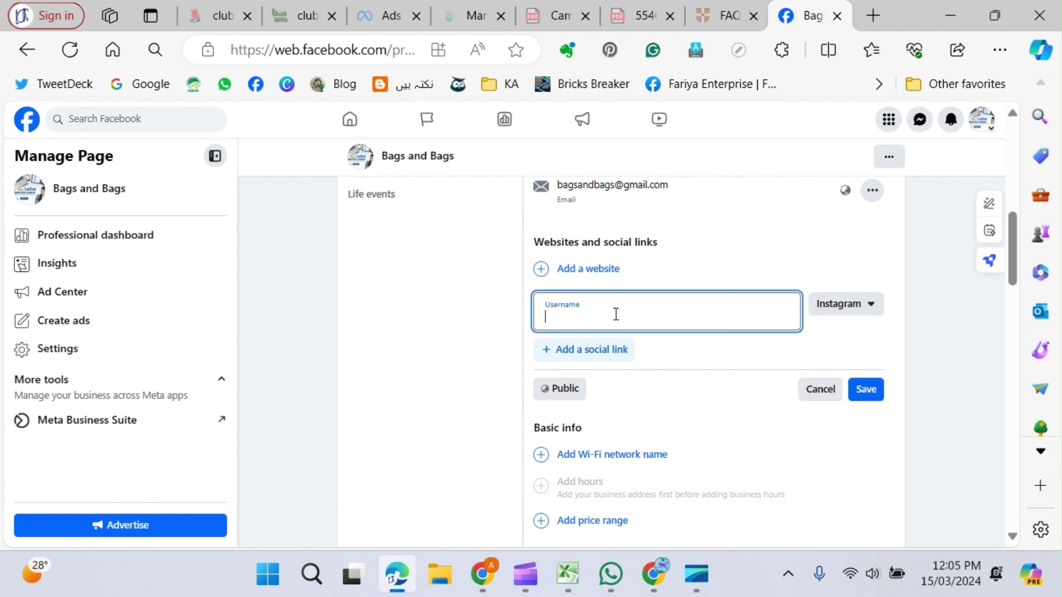
{"action": "type", "text": "bagsandnags"}
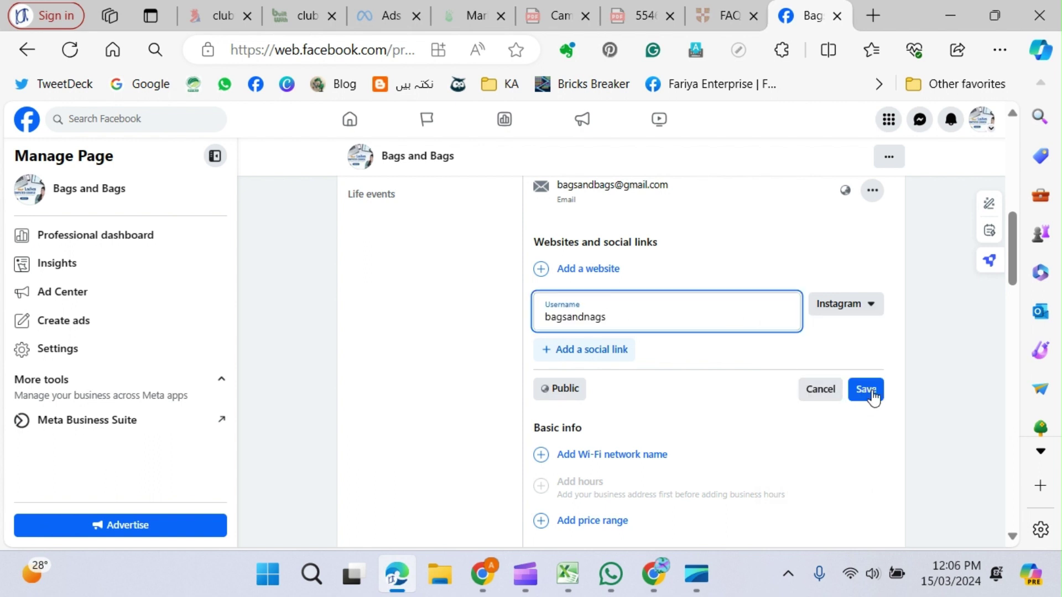
{"action": "left_click", "coordinate": [869, 392]}
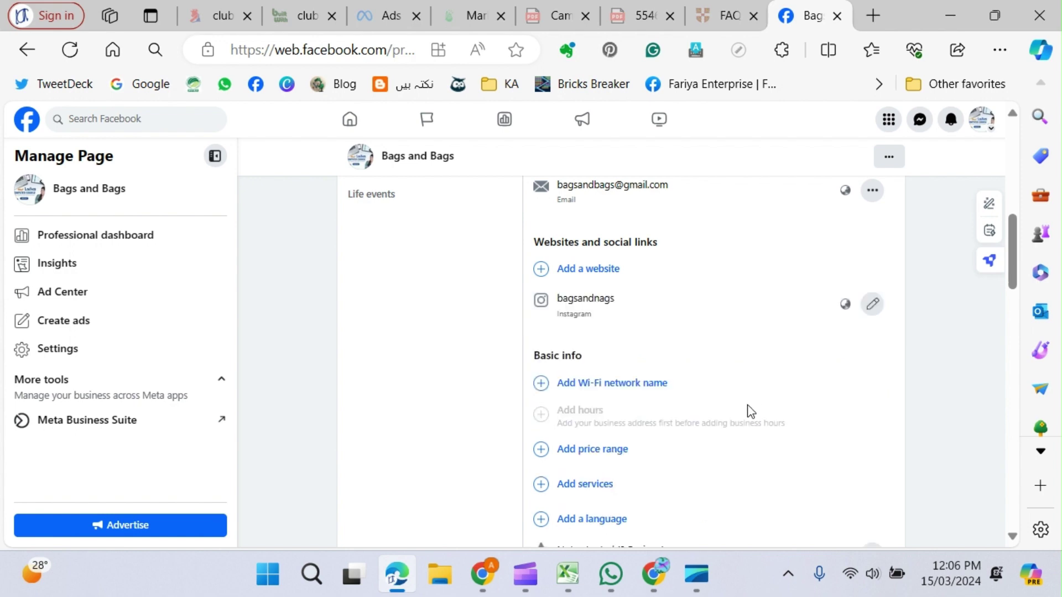
Open the bagsandnags Instagram link from the Posts tab's Intro details in a new tab.
{"action": "scroll", "coordinate": [713, 390], "scroll_direction": "up", "scroll_amount": 6}
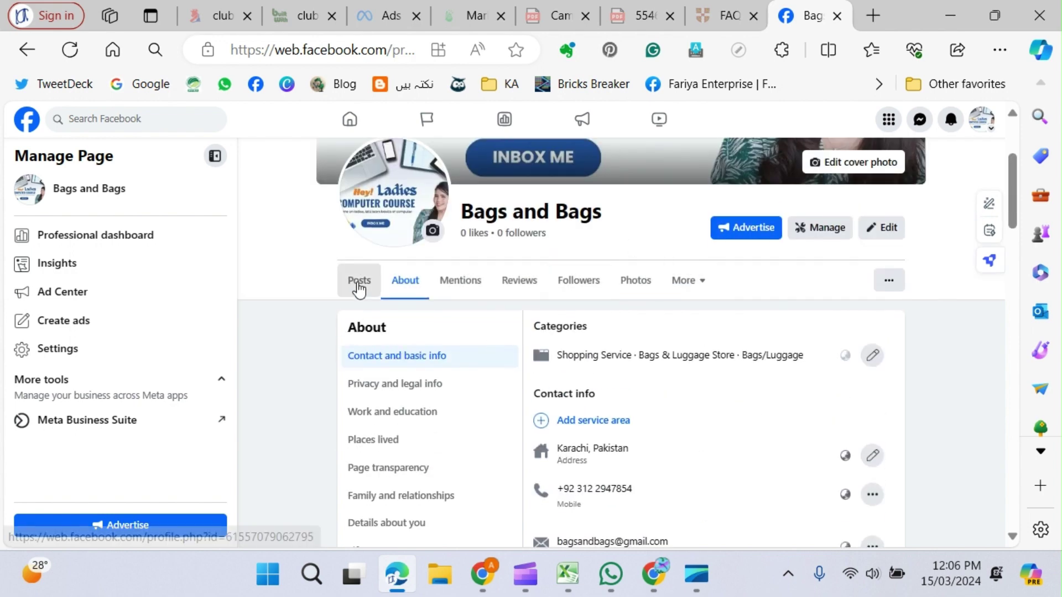
{"action": "mouse_move", "coordinate": [358, 286]}
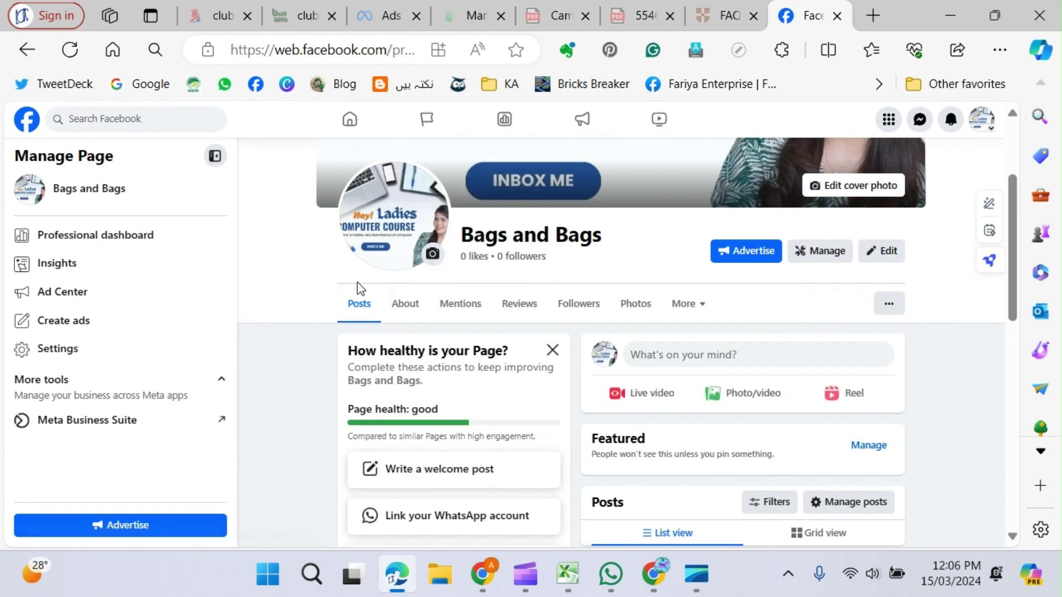
{"action": "scroll", "coordinate": [426, 356], "scroll_direction": "down", "scroll_amount": 5}
{"action": "scroll", "coordinate": [426, 357], "scroll_direction": "down", "scroll_amount": 5}
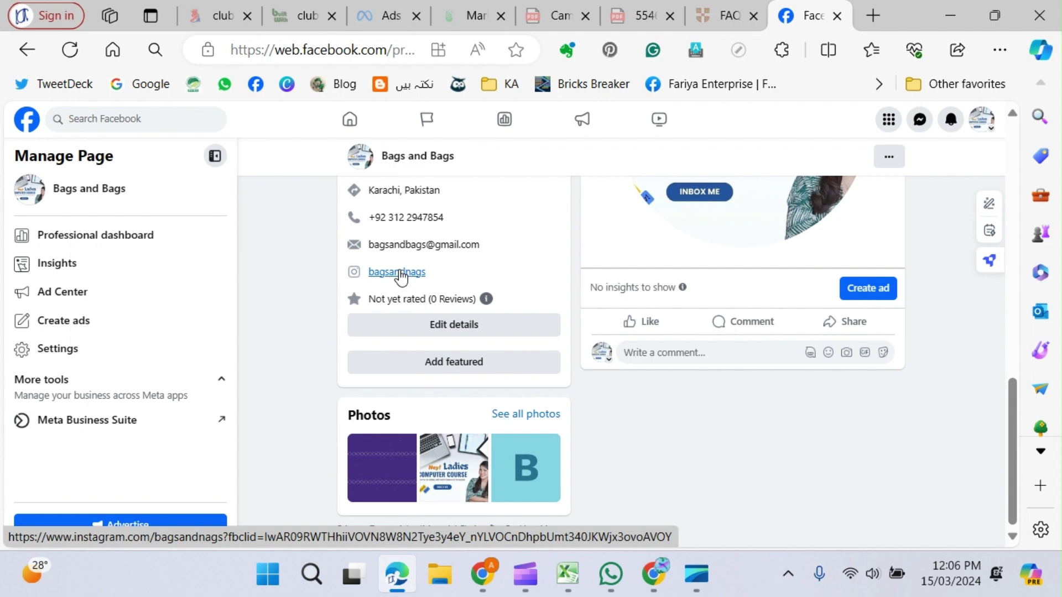
{"action": "left_click", "coordinate": [401, 275]}
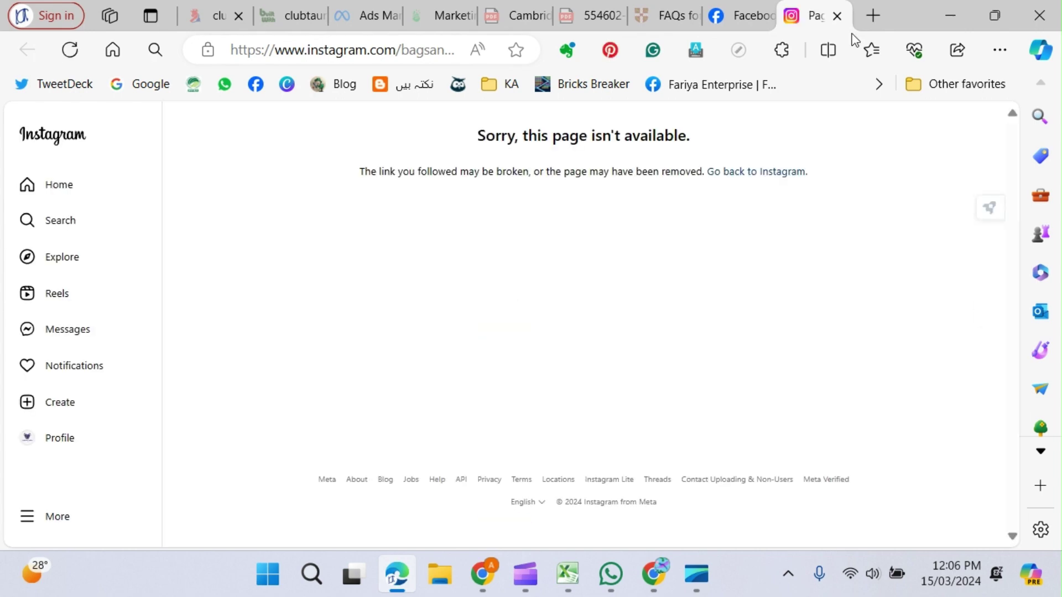
Close the Instagram tab reporting 'Sorry, this page isn't available'.
{"action": "left_click", "coordinate": [837, 16]}
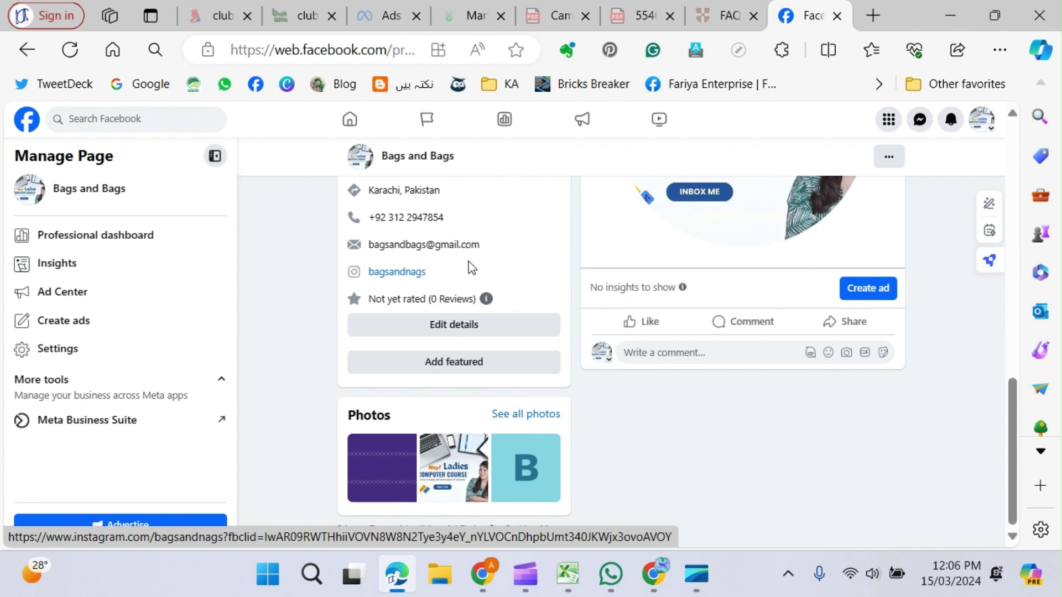
{"action": "scroll", "coordinate": [469, 405], "scroll_direction": "up", "scroll_amount": 7}
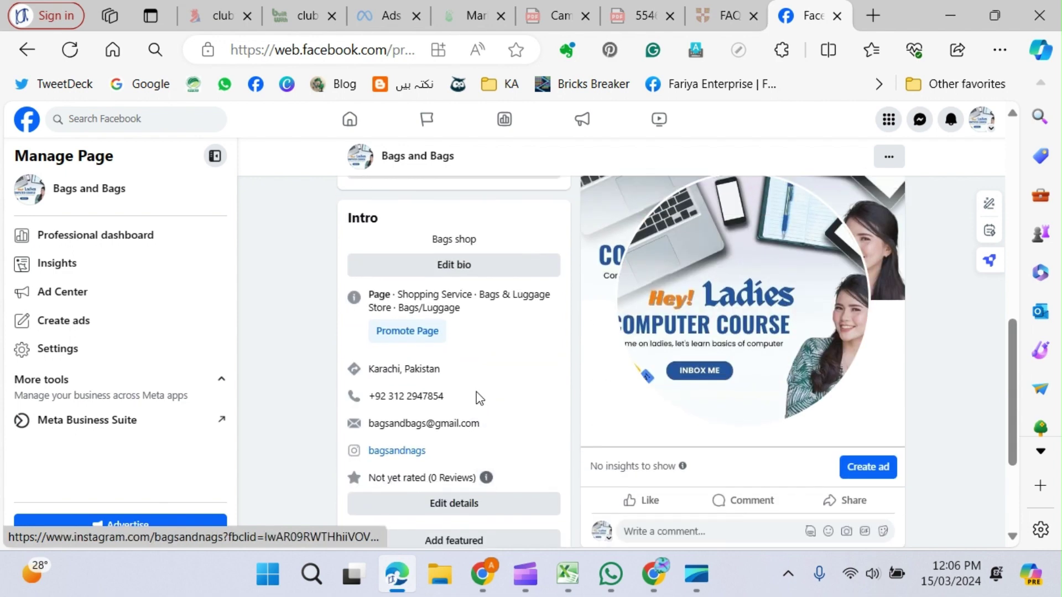
{"action": "scroll", "coordinate": [489, 405], "scroll_direction": "up", "scroll_amount": 3}
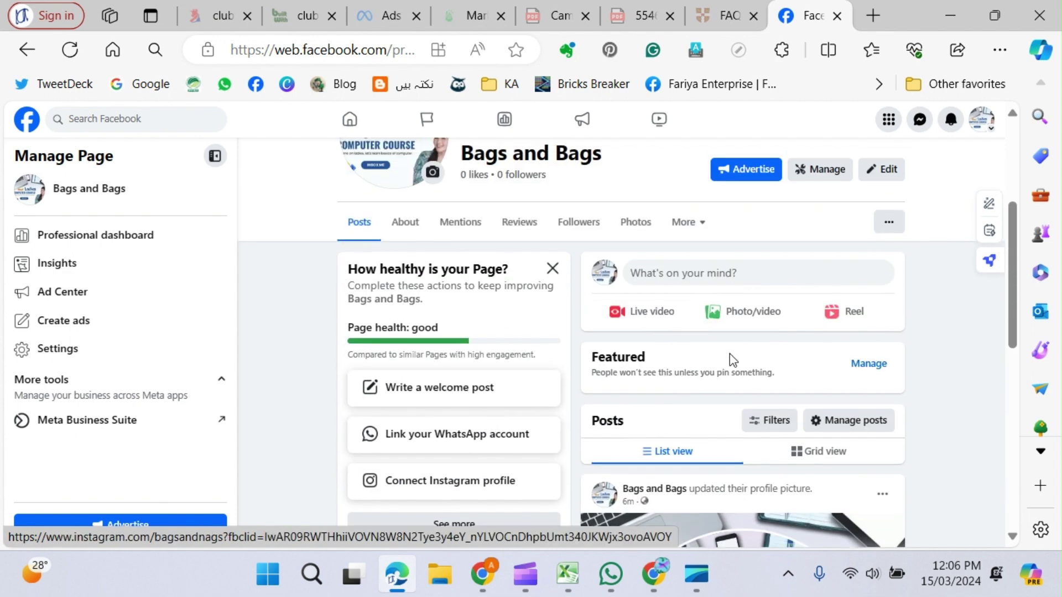
{"action": "scroll", "coordinate": [730, 358], "scroll_direction": "down", "scroll_amount": 2}
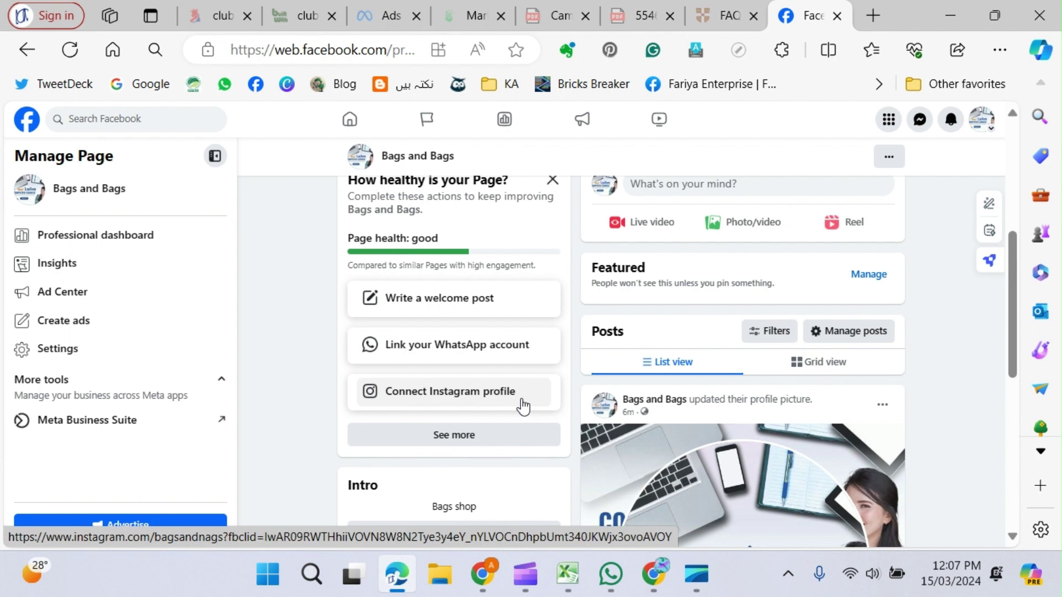
{"action": "scroll", "coordinate": [523, 407], "scroll_direction": "down", "scroll_amount": 5}
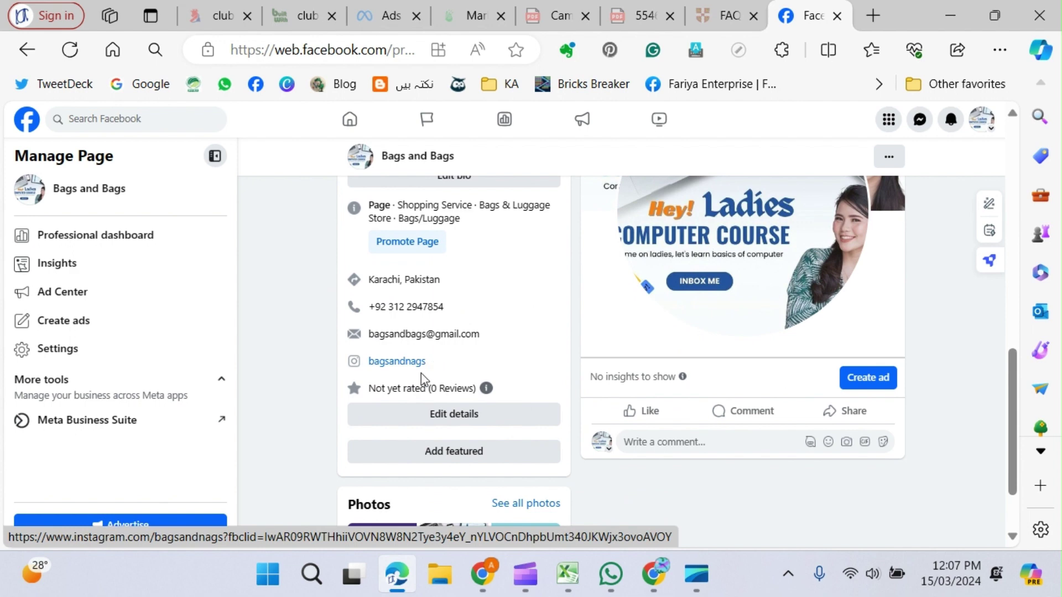
{"action": "scroll", "coordinate": [507, 361], "scroll_direction": "up", "scroll_amount": 5}
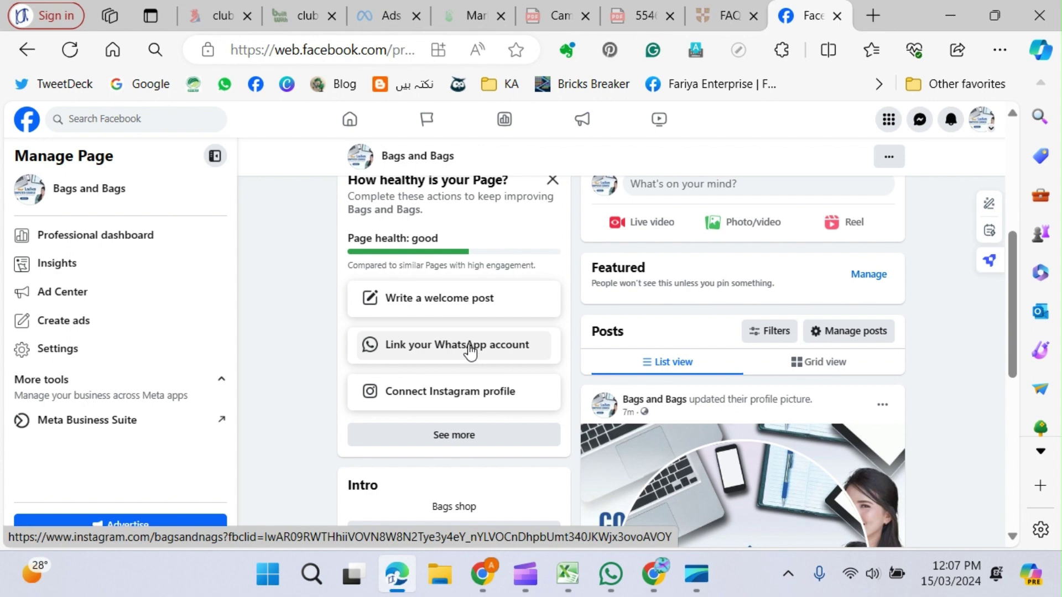
{"action": "scroll", "coordinate": [470, 351], "scroll_direction": "down", "scroll_amount": 6}
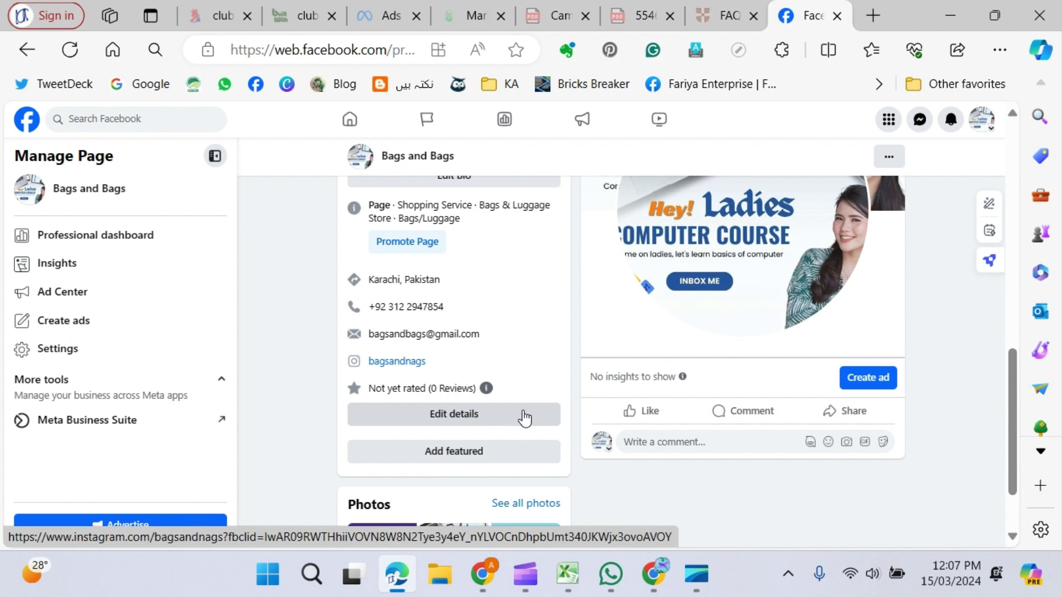
{"action": "scroll", "coordinate": [514, 365], "scroll_direction": "down", "scroll_amount": 2}
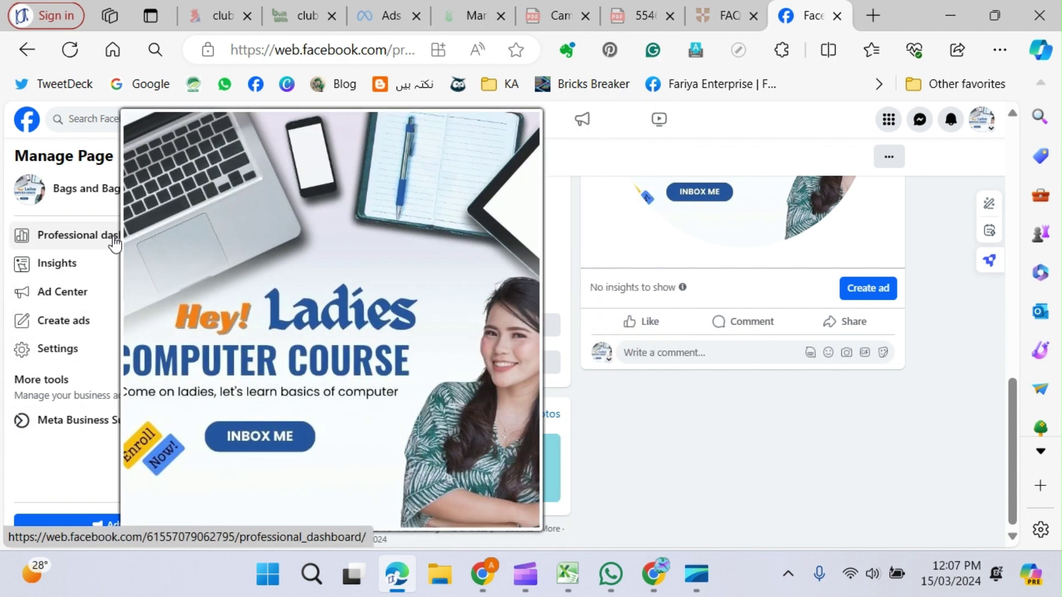
Open Professional dashboard from the Manage Page sidebar in a new tab and switch to it.
{"action": "right_click", "coordinate": [112, 238]}
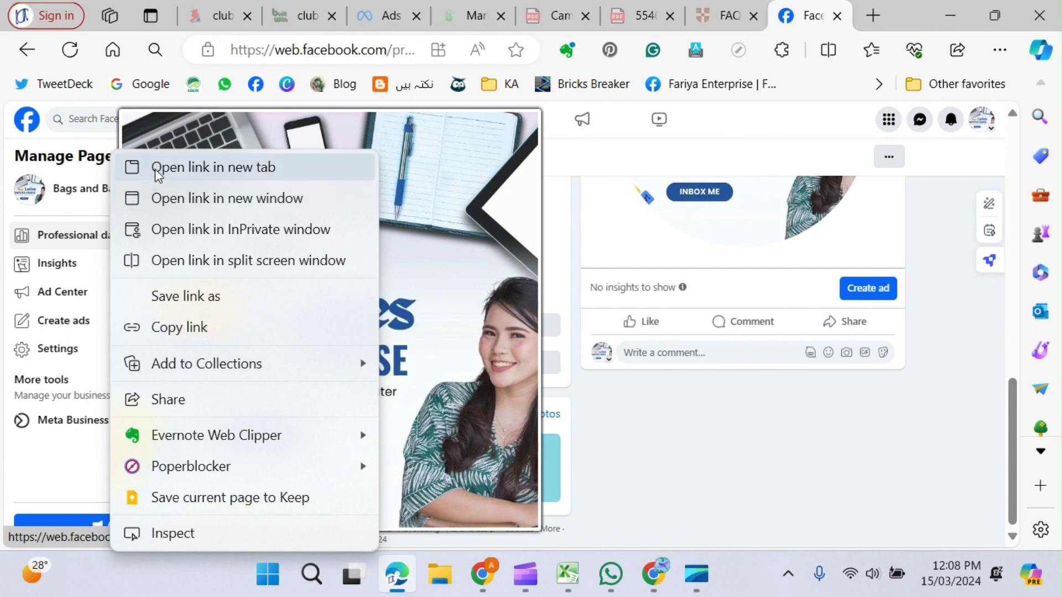
{"action": "left_click", "coordinate": [243, 168]}
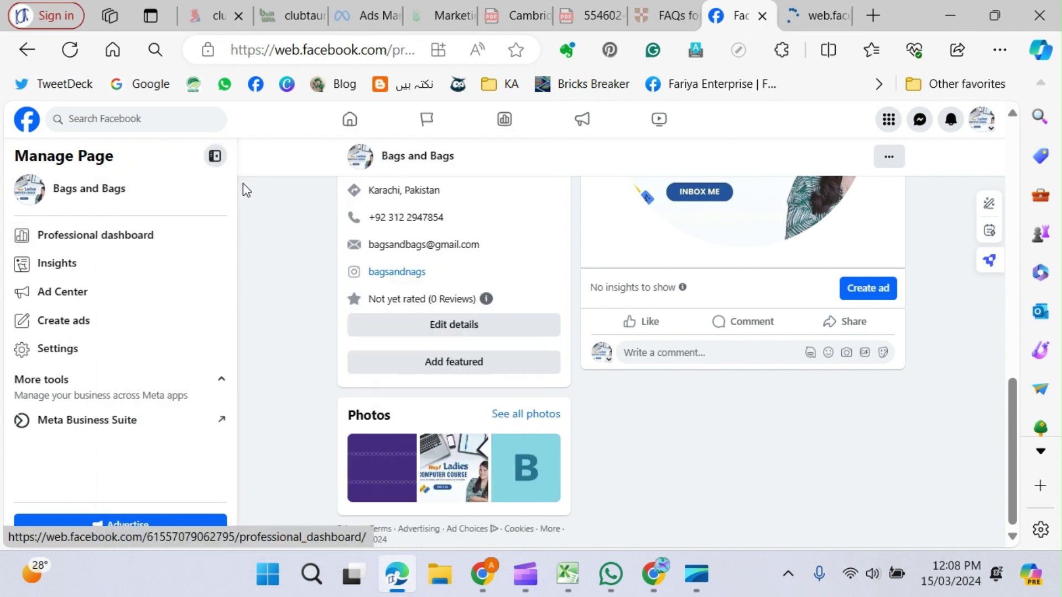
{"action": "left_click", "coordinate": [808, 16]}
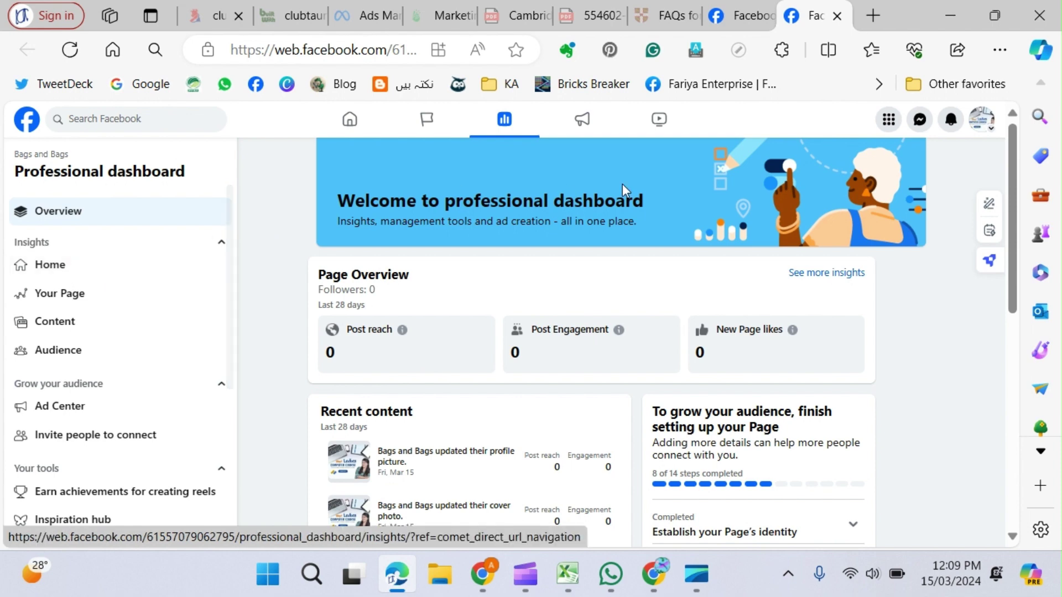
Scroll through the Your Page overview insights, then show Content insights for the recent posts.
{"action": "left_click", "coordinate": [736, 17]}
{"action": "scroll", "coordinate": [348, 332], "scroll_direction": "up", "scroll_amount": 10}
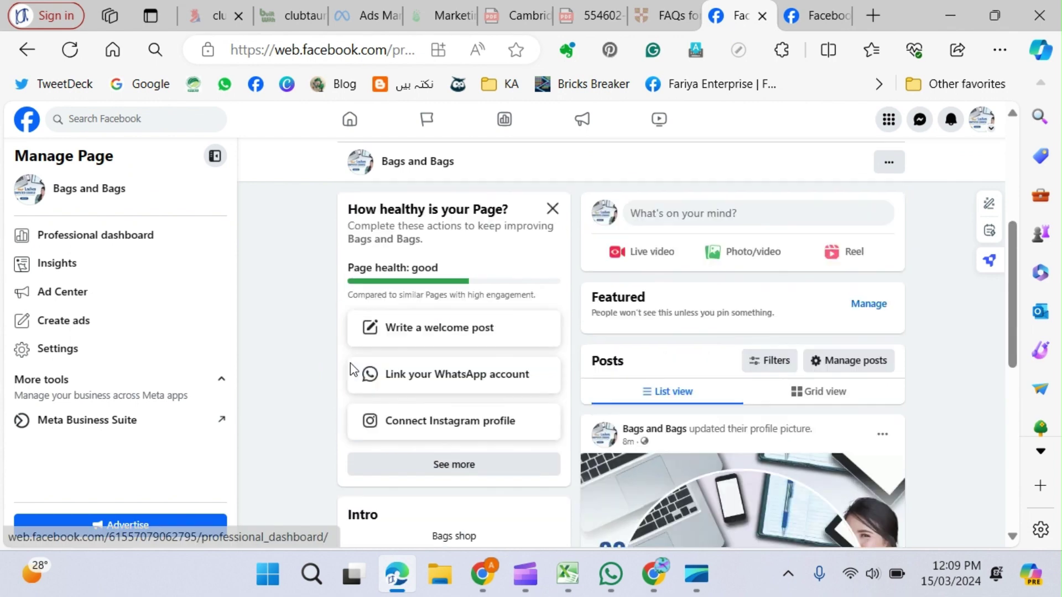
{"action": "left_click", "coordinate": [817, 23]}
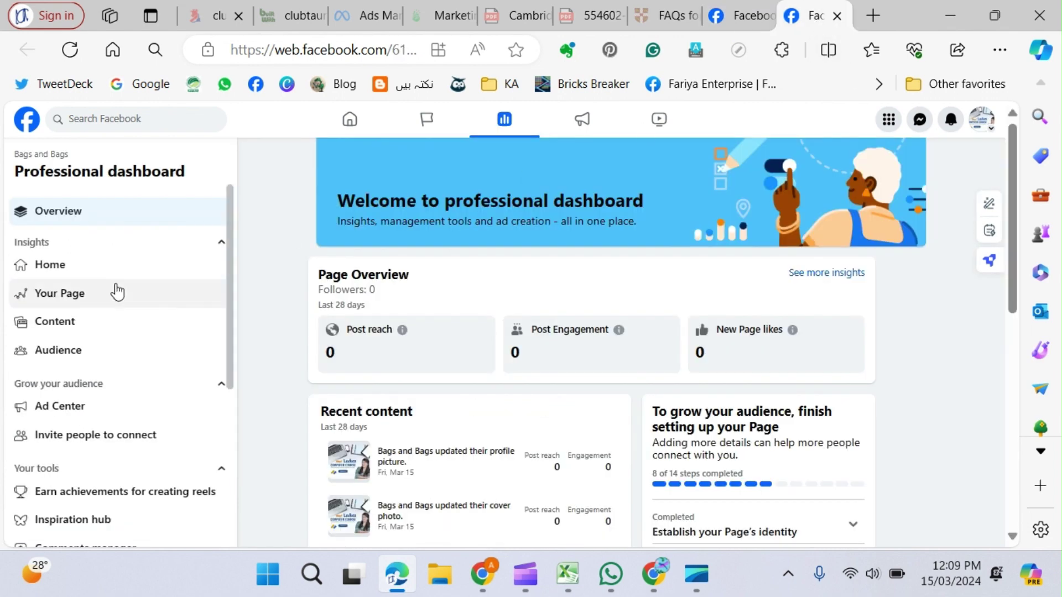
{"action": "left_click", "coordinate": [71, 296]}
{"action": "scroll", "coordinate": [688, 462], "scroll_direction": "down", "scroll_amount": 2}
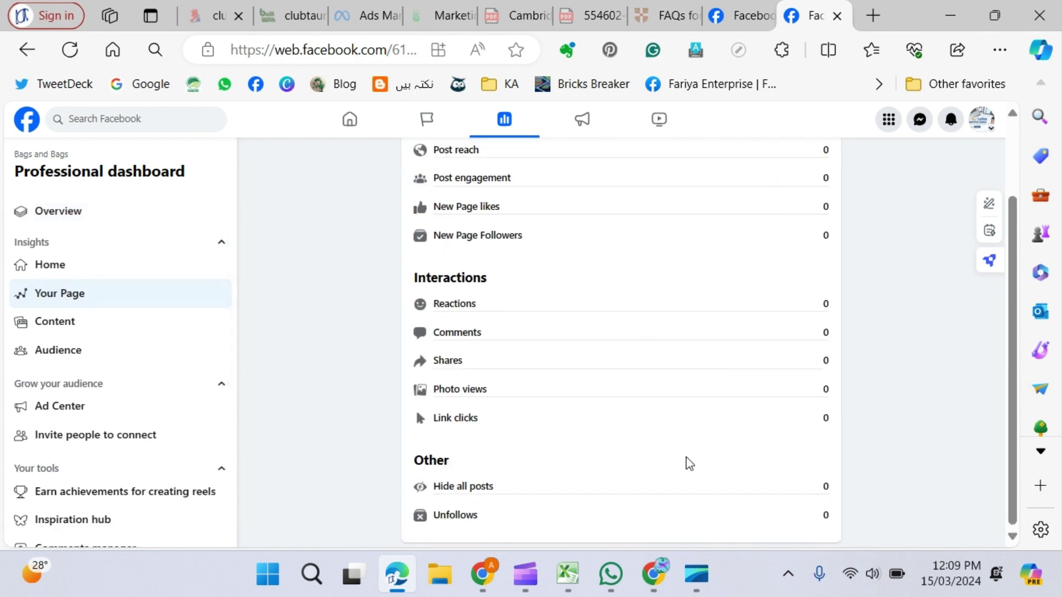
{"action": "scroll", "coordinate": [690, 403], "scroll_direction": "up", "scroll_amount": 2}
{"action": "scroll", "coordinate": [684, 289], "scroll_direction": "down", "scroll_amount": 2}
{"action": "scroll", "coordinate": [682, 291], "scroll_direction": "up", "scroll_amount": 2}
{"action": "scroll", "coordinate": [685, 296], "scroll_direction": "down", "scroll_amount": 2}
{"action": "scroll", "coordinate": [687, 370], "scroll_direction": "up", "scroll_amount": 2}
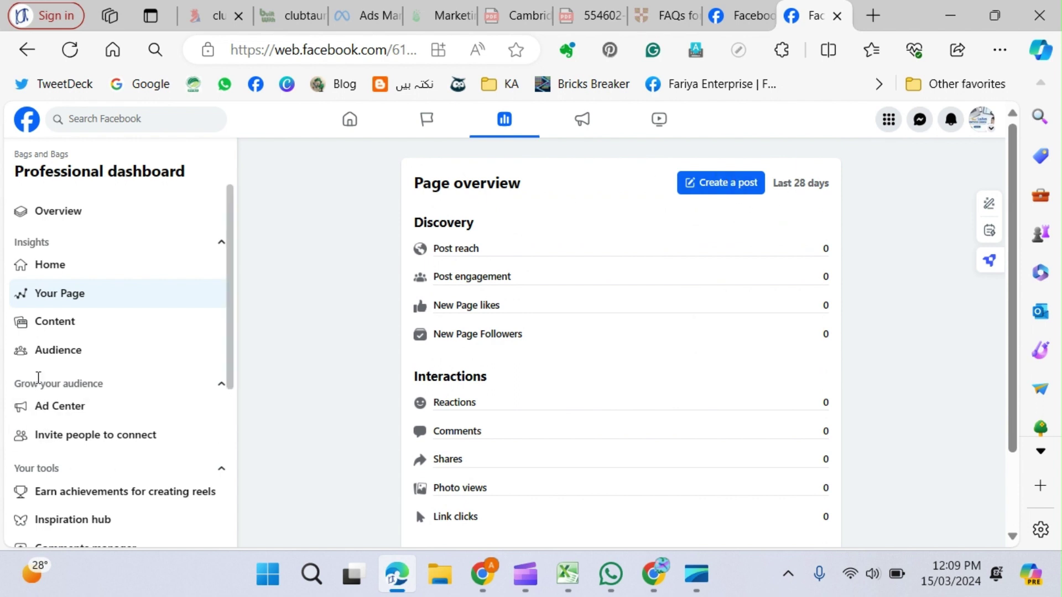
{"action": "left_click", "coordinate": [53, 328]}
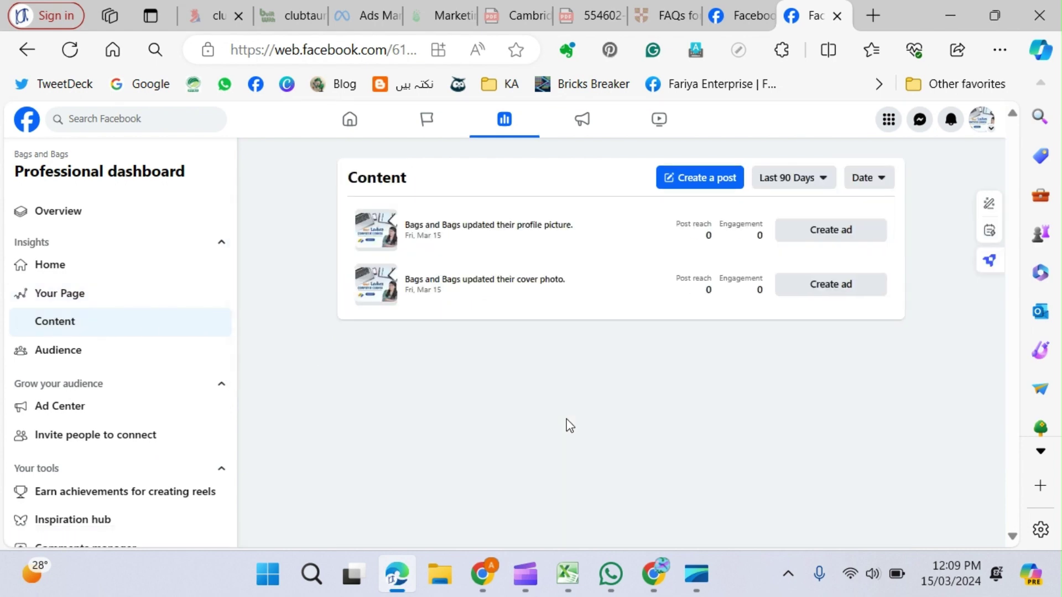
Set the Content insights date range to Last 60 Days, then view Audience insights.
{"action": "left_click", "coordinate": [824, 182]}
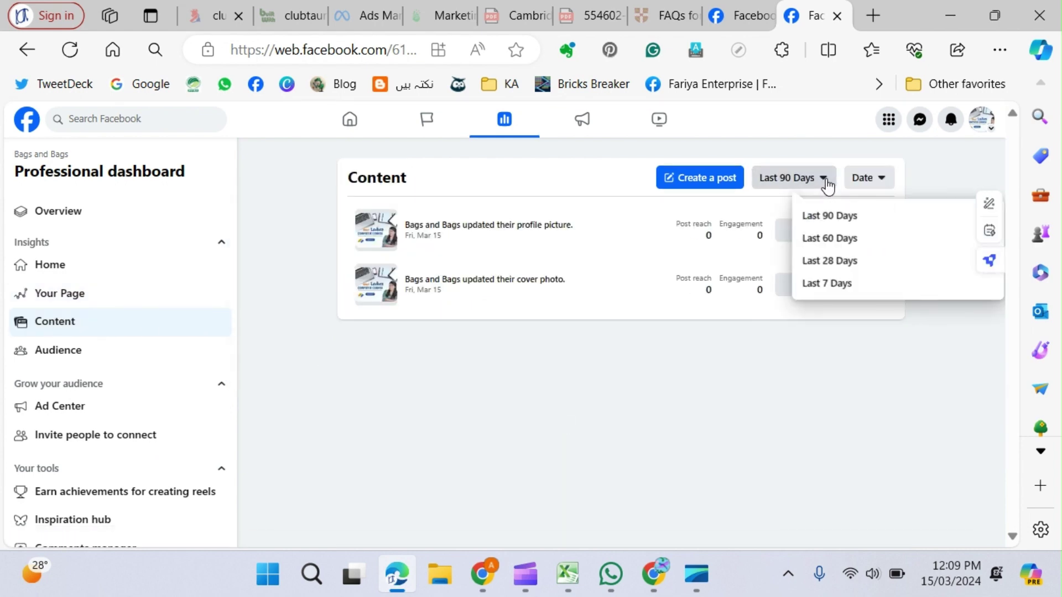
{"action": "left_click", "coordinate": [840, 287]}
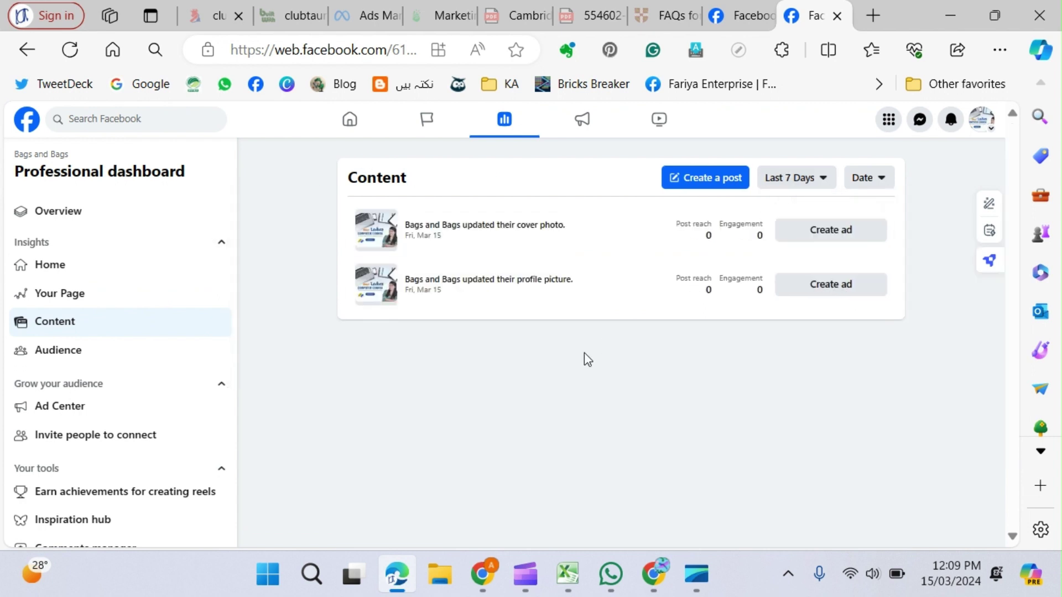
{"action": "left_click", "coordinate": [821, 181]}
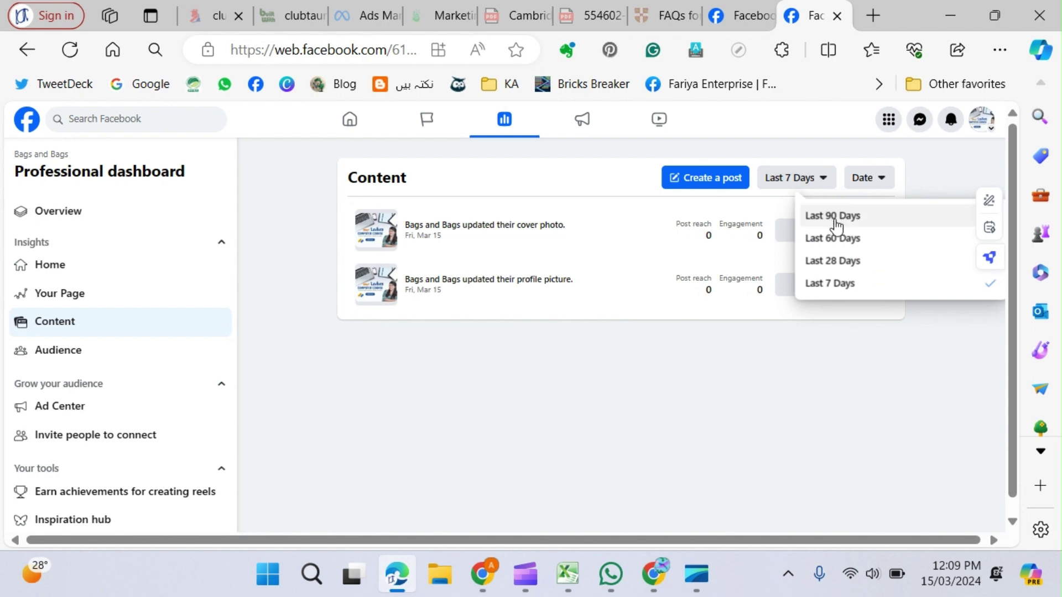
{"action": "left_click", "coordinate": [840, 239]}
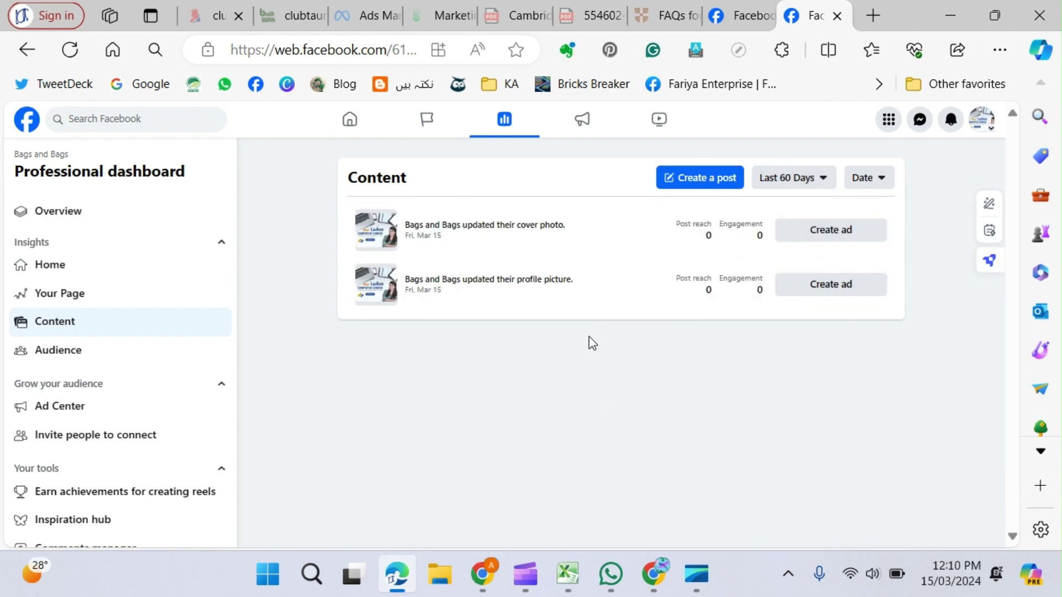
{"action": "left_click", "coordinate": [820, 180]}
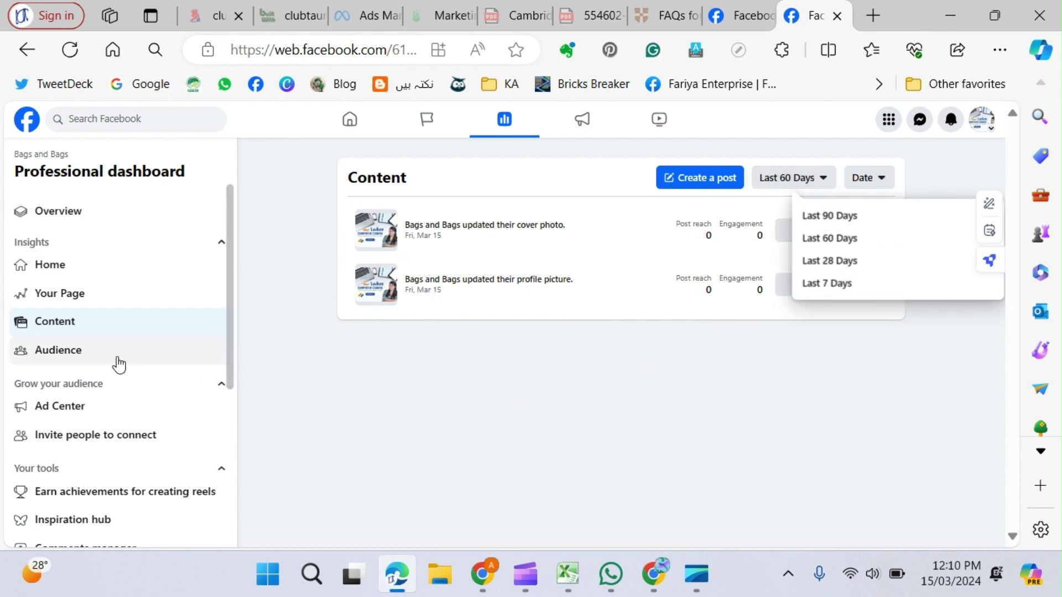
{"action": "left_click", "coordinate": [87, 356]}
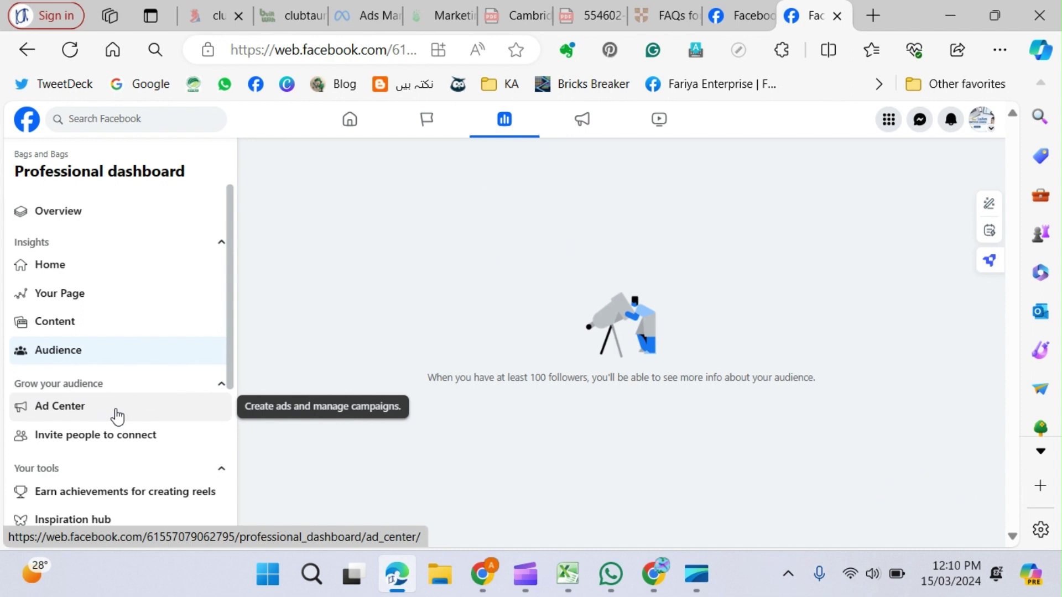
Look over the Ad Center summary, tools and recent ads, then bring up the invite-friends prompt.
{"action": "left_click", "coordinate": [116, 416]}
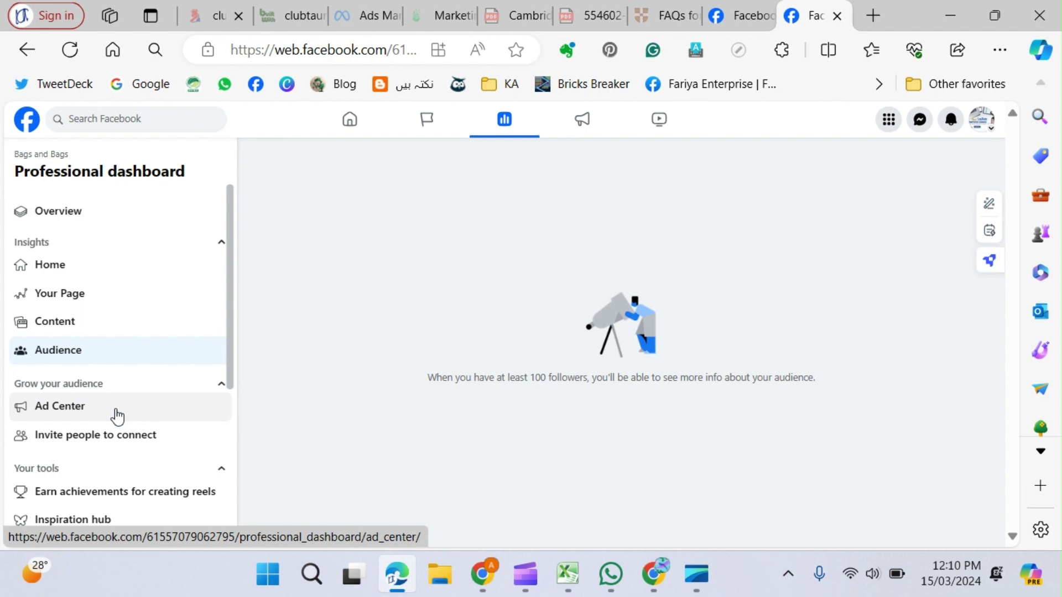
{"action": "scroll", "coordinate": [497, 381], "scroll_direction": "down", "scroll_amount": 2}
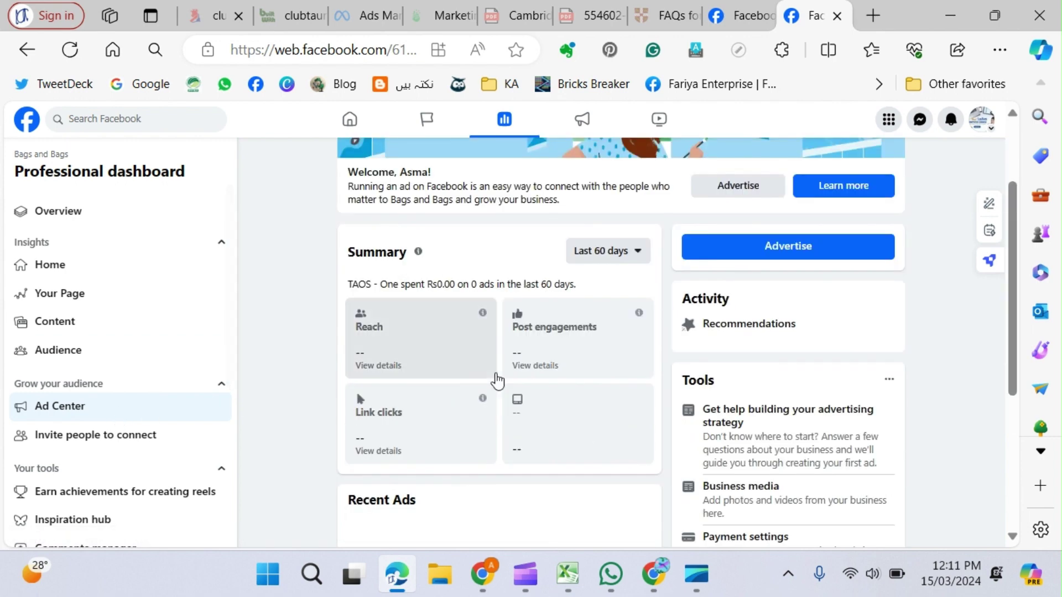
{"action": "scroll", "coordinate": [796, 346], "scroll_direction": "up", "scroll_amount": 2}
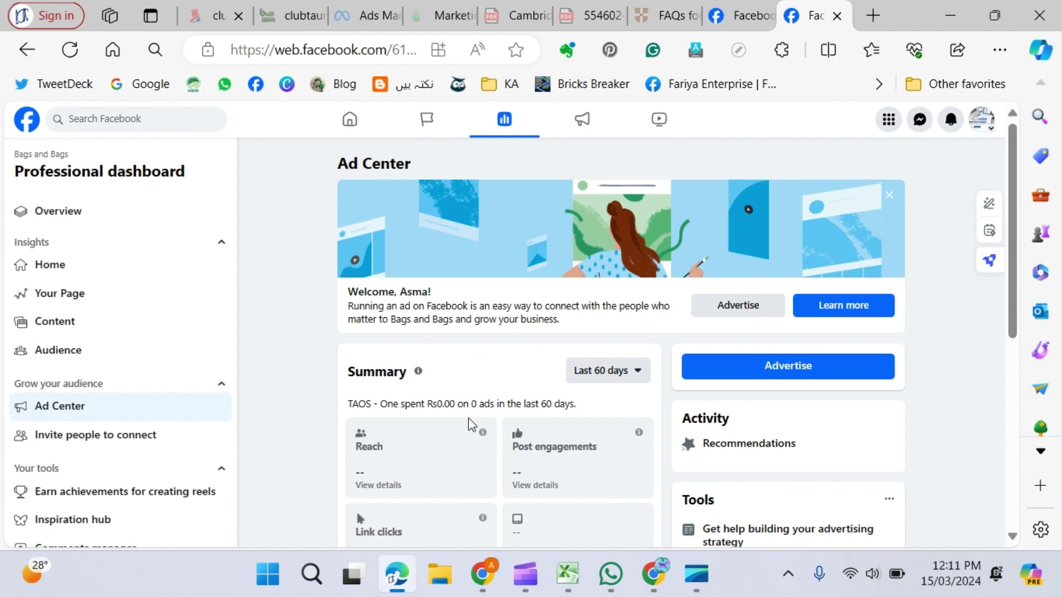
{"action": "scroll", "coordinate": [451, 431], "scroll_direction": "down", "scroll_amount": 5}
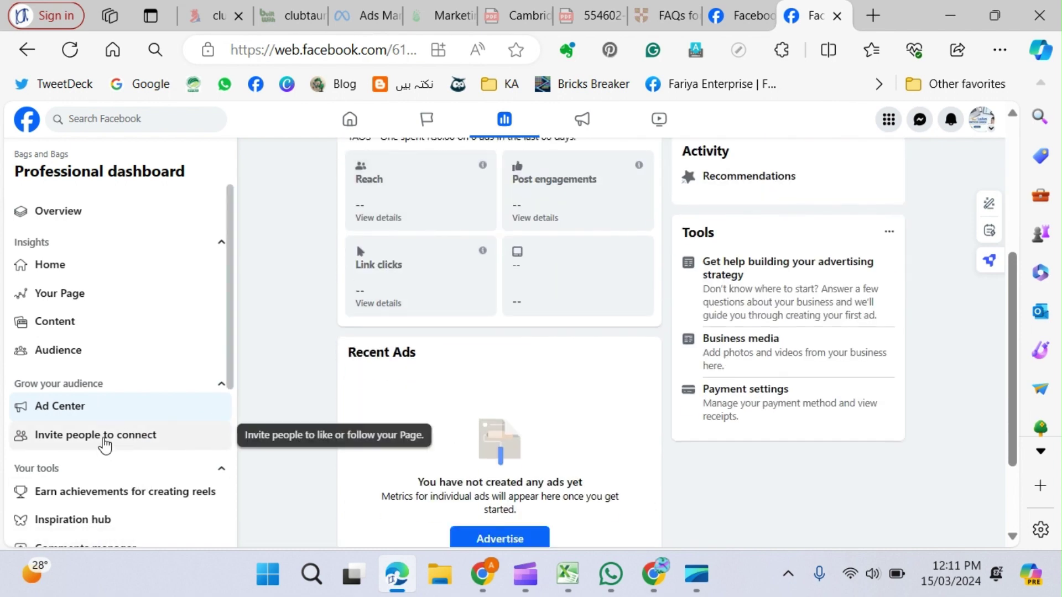
{"action": "left_click", "coordinate": [105, 441]}
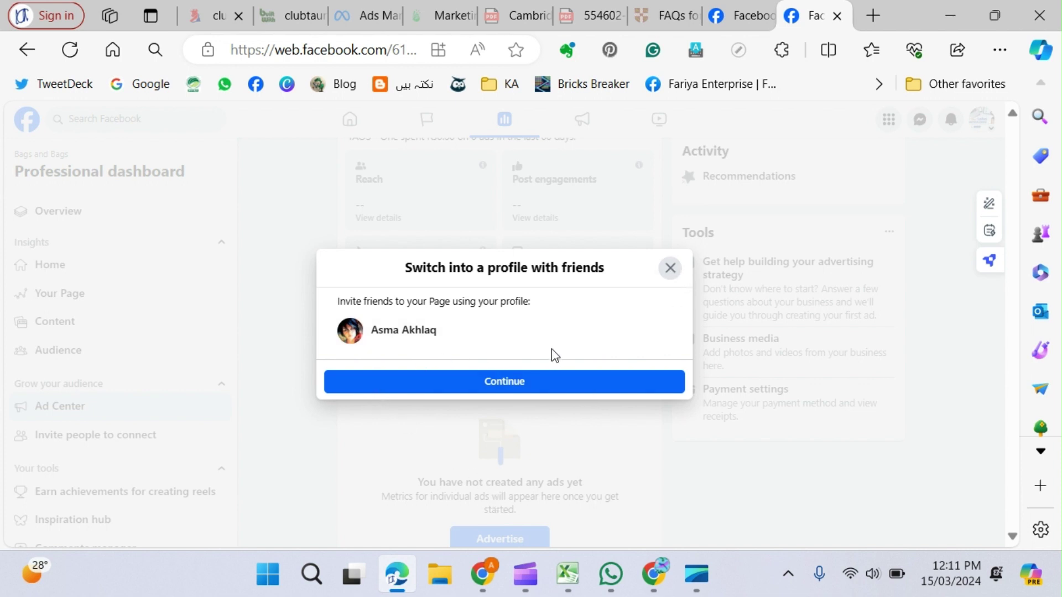
Dismiss the switch-profile prompt and start adding a new person under People with Facebook access.
{"action": "left_click", "coordinate": [670, 271]}
{"action": "scroll", "coordinate": [103, 321], "scroll_direction": "down", "scroll_amount": 5}
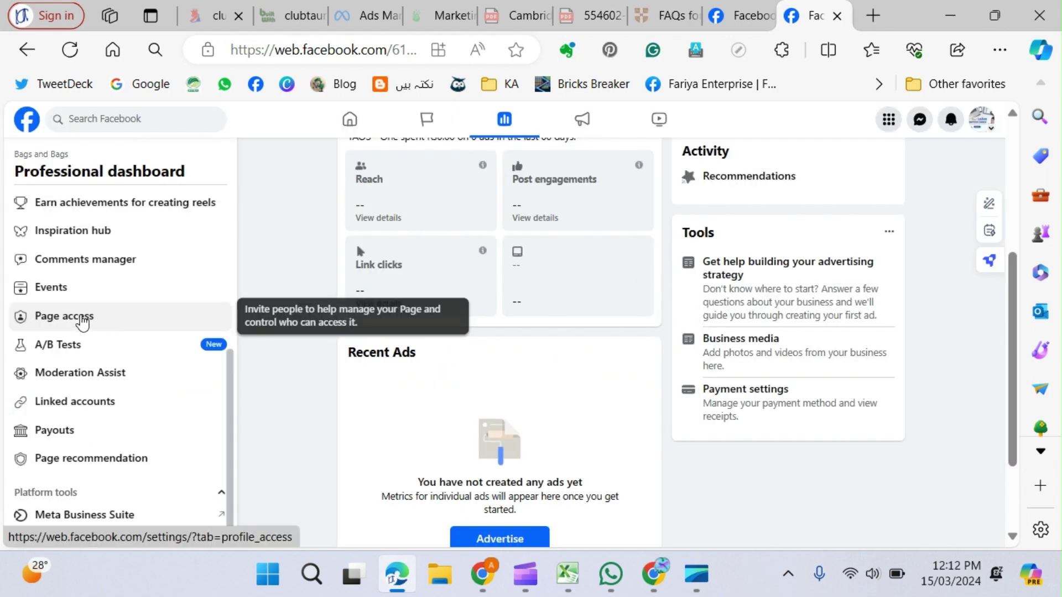
{"action": "left_click", "coordinate": [103, 321]}
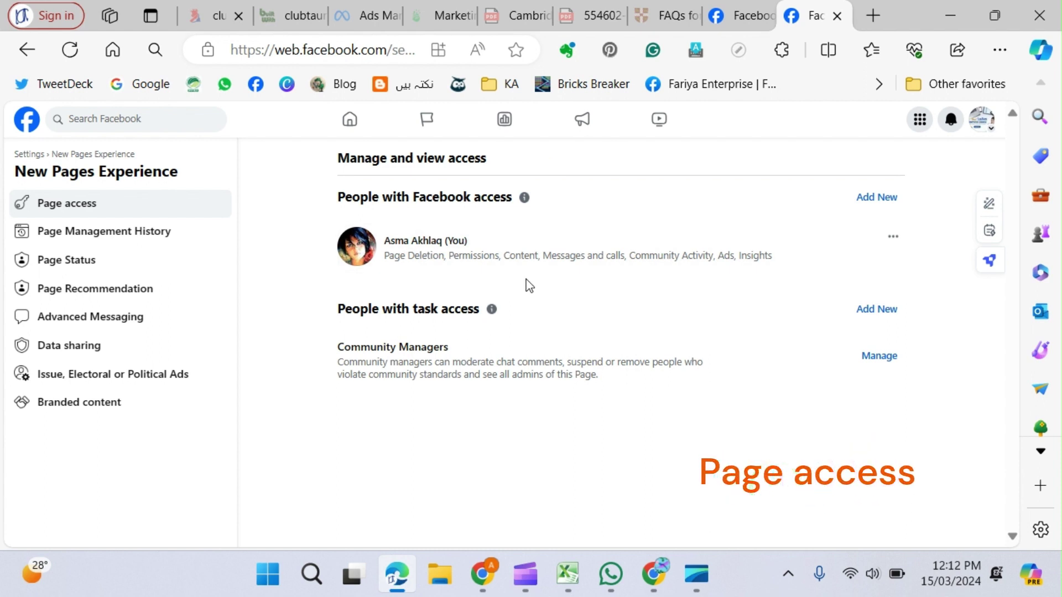
{"action": "left_click", "coordinate": [876, 201]}
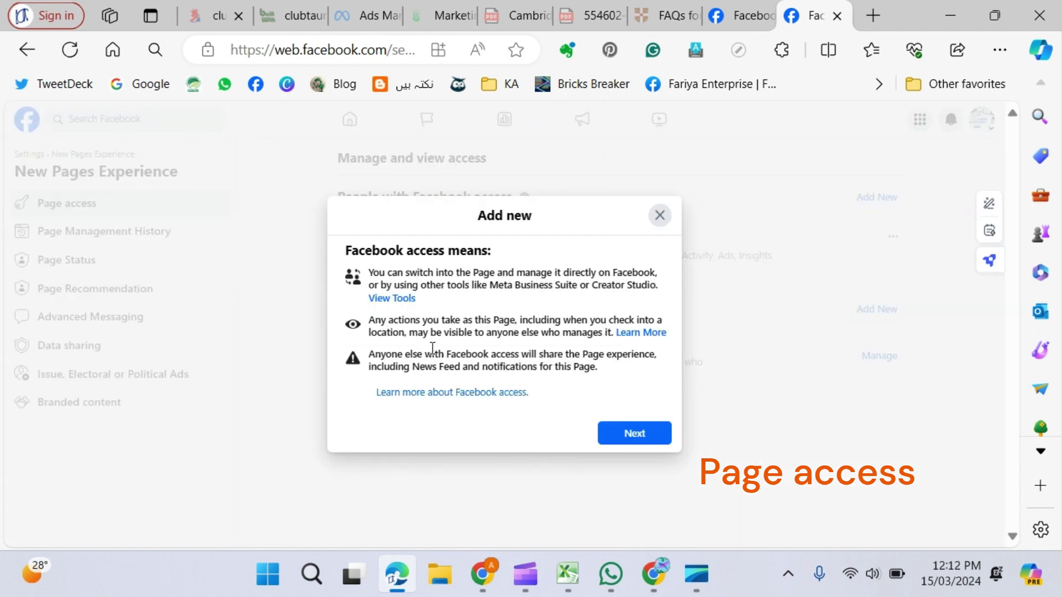
Search for a person to add, cancel, then restart Add New to reach the permissions review.
{"action": "left_click", "coordinate": [635, 437]}
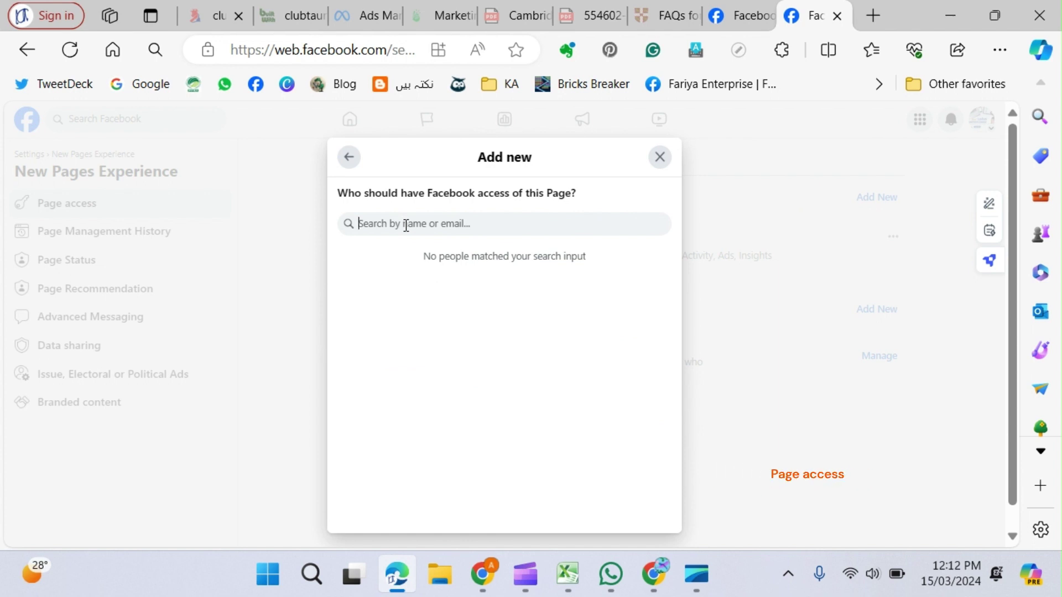
{"action": "type", "text": "kashif"}
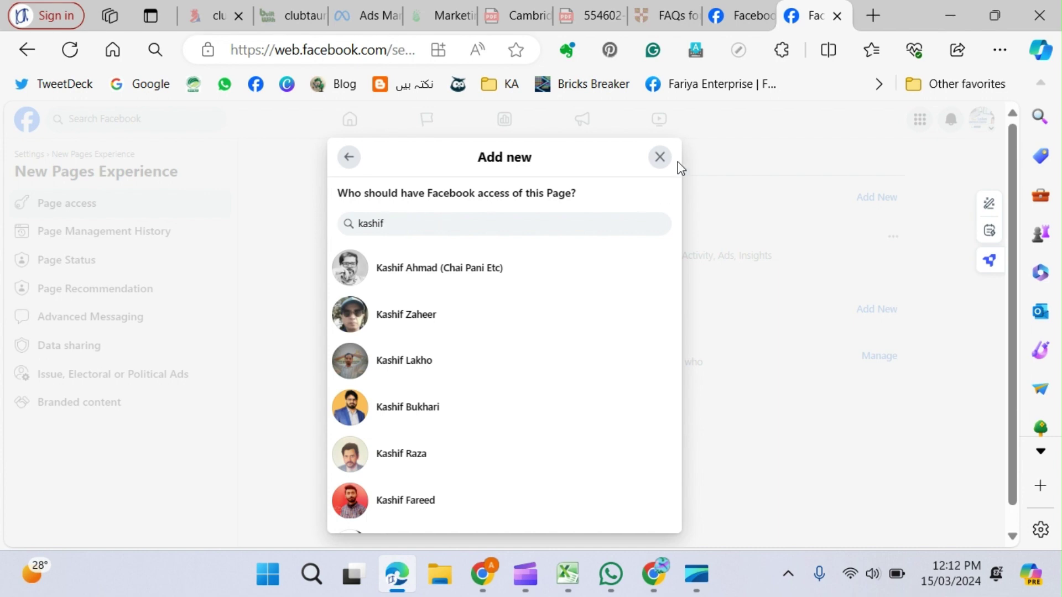
{"action": "left_click", "coordinate": [659, 158]}
{"action": "left_click", "coordinate": [875, 198]}
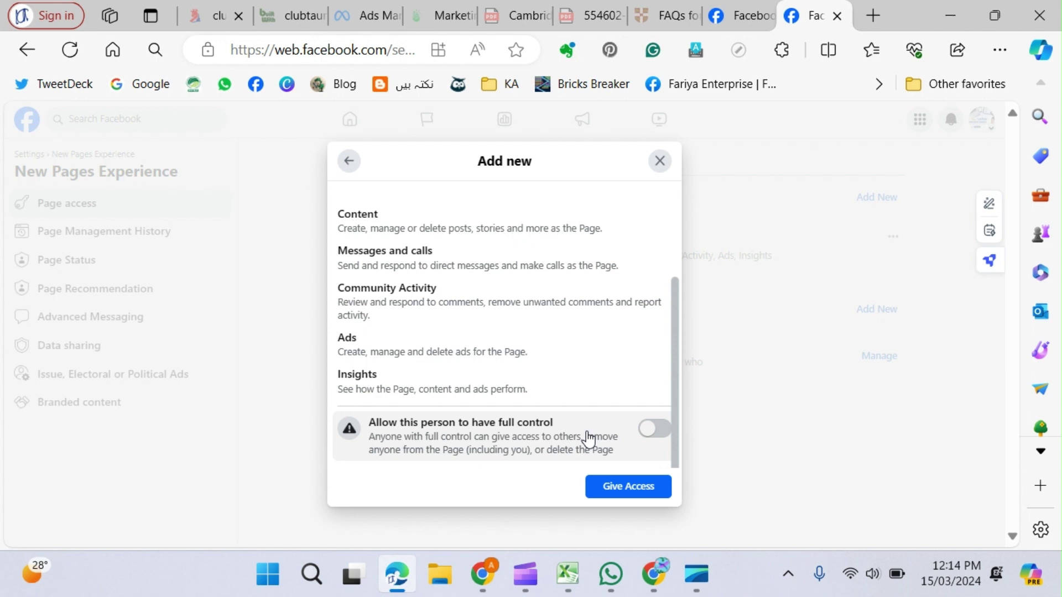
Close the Add new dialog, check the owner's Remove access option, and return to the Page access list.
{"action": "left_click", "coordinate": [663, 165]}
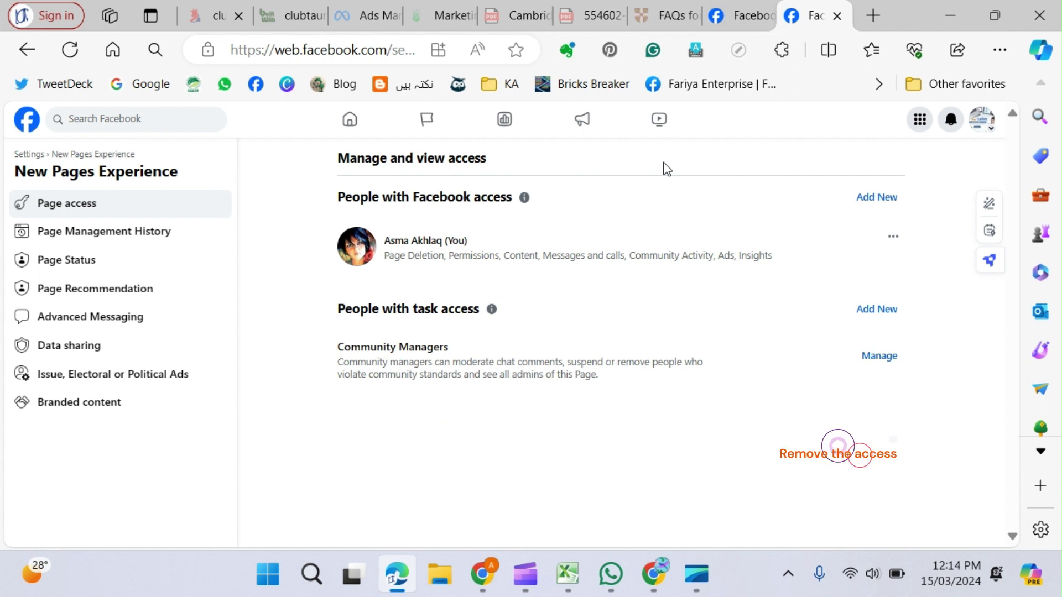
{"action": "left_click", "coordinate": [893, 238]}
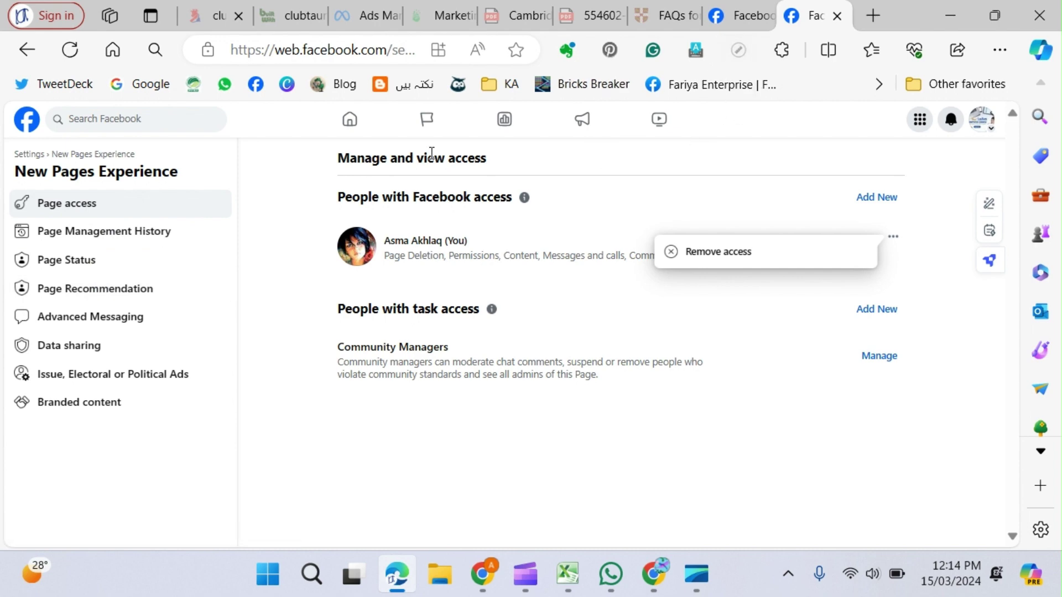
{"action": "left_click", "coordinate": [29, 160]}
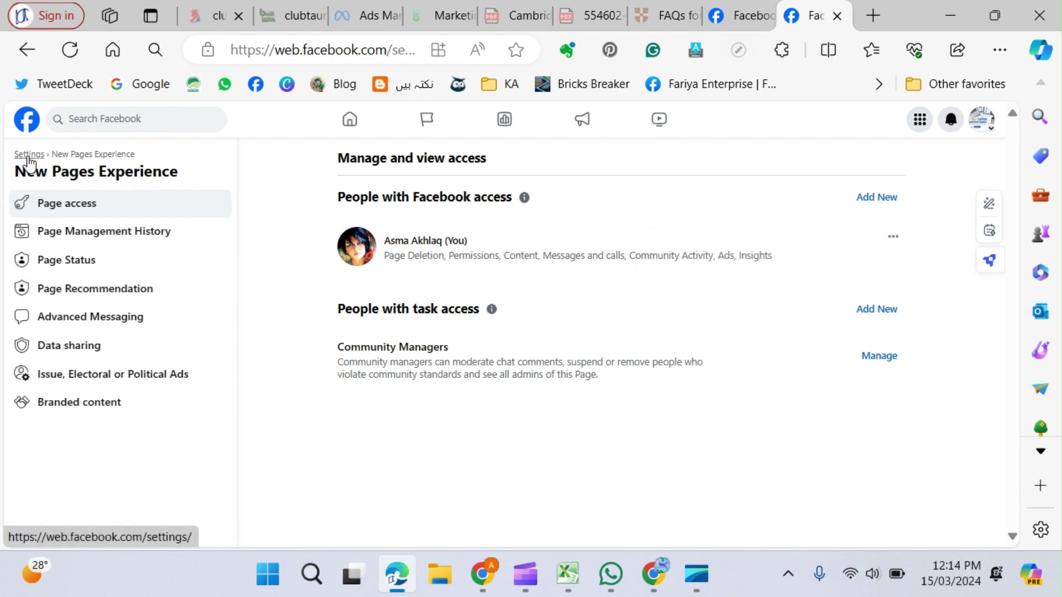
{"action": "key", "text": "alt+Left"}
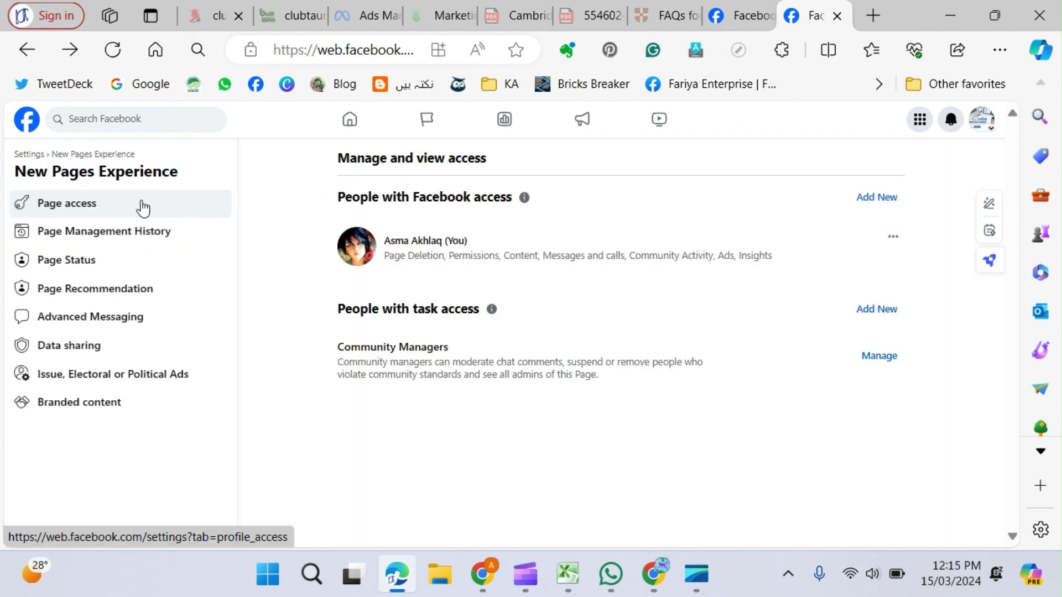
In the general Page settings, enter 'bagsandbags' as the Page username.
{"action": "left_click", "coordinate": [31, 158]}
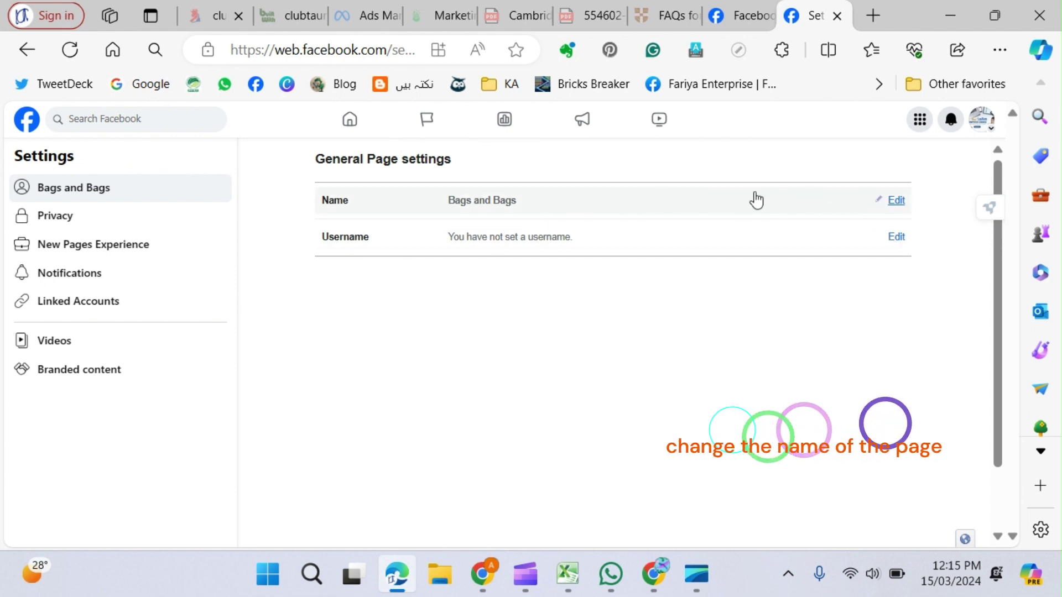
{"action": "left_click", "coordinate": [896, 200]}
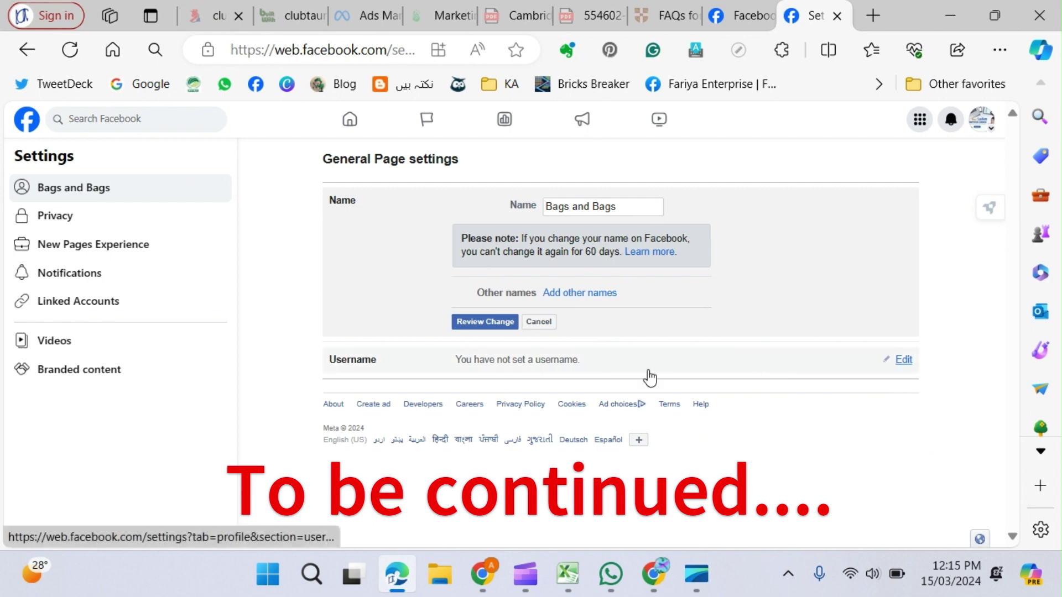
{"action": "left_click", "coordinate": [901, 361]}
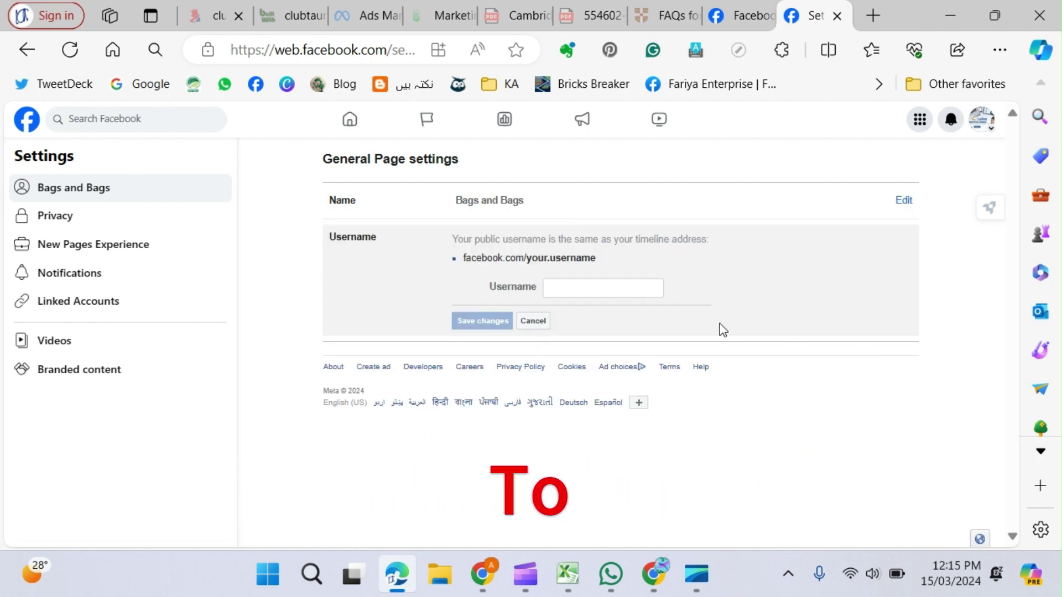
{"action": "left_click", "coordinate": [603, 285]}
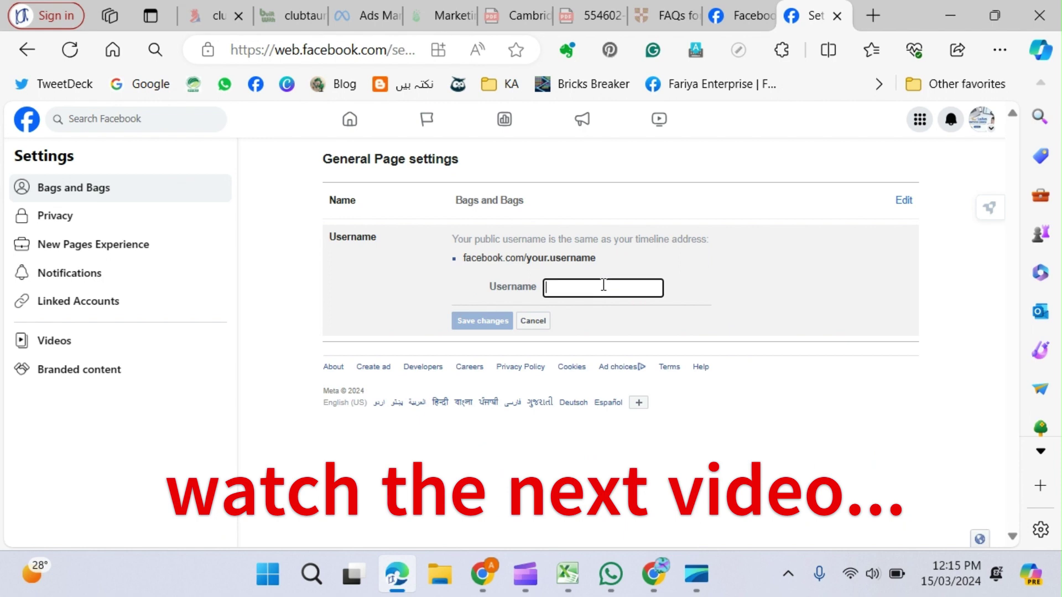
{"action": "type", "text": "bagsa"}
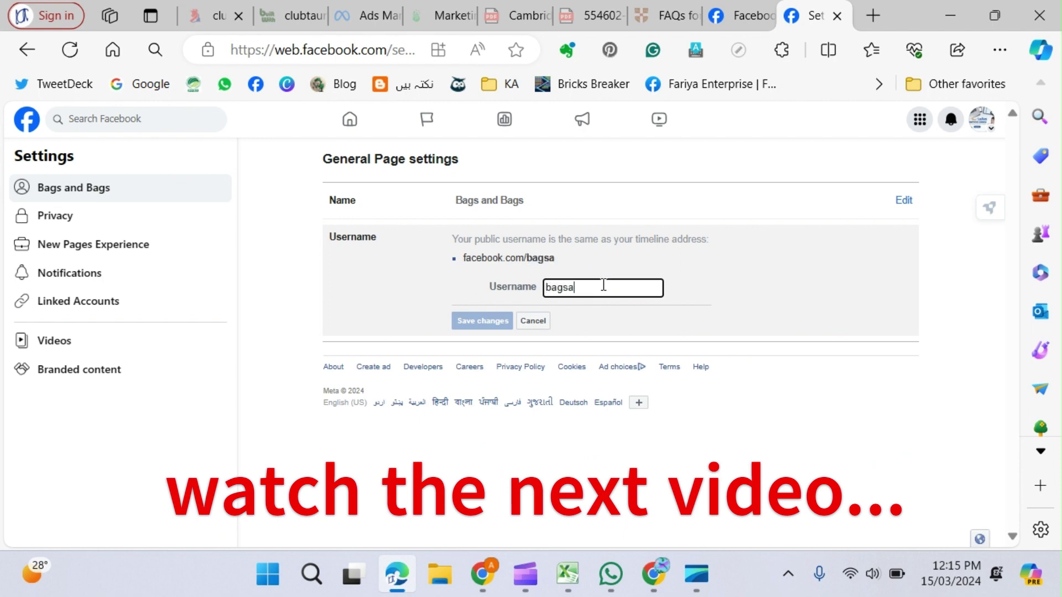
{"action": "type", "text": "ndbags"}
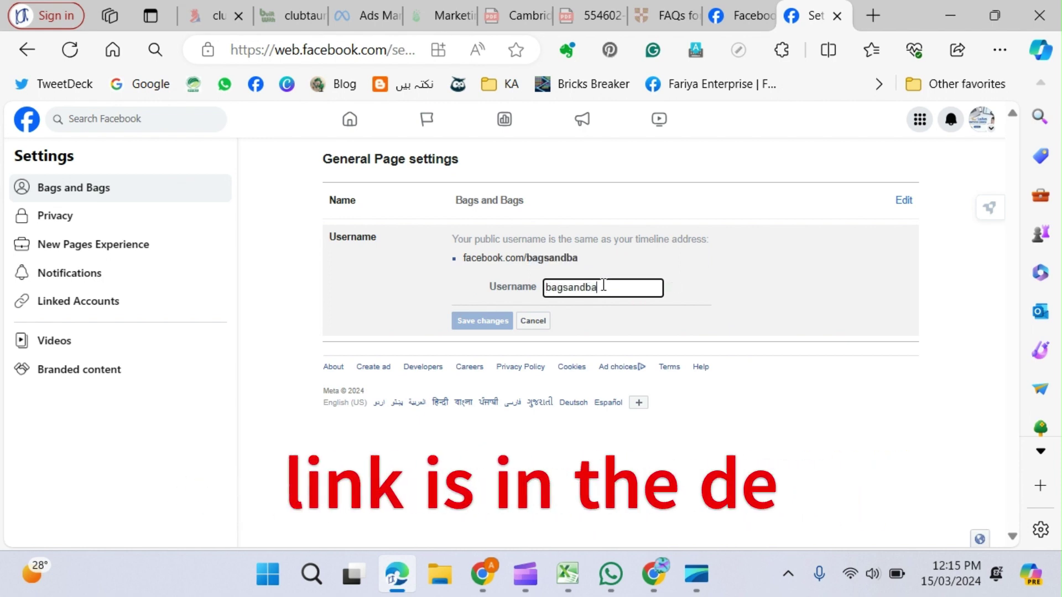